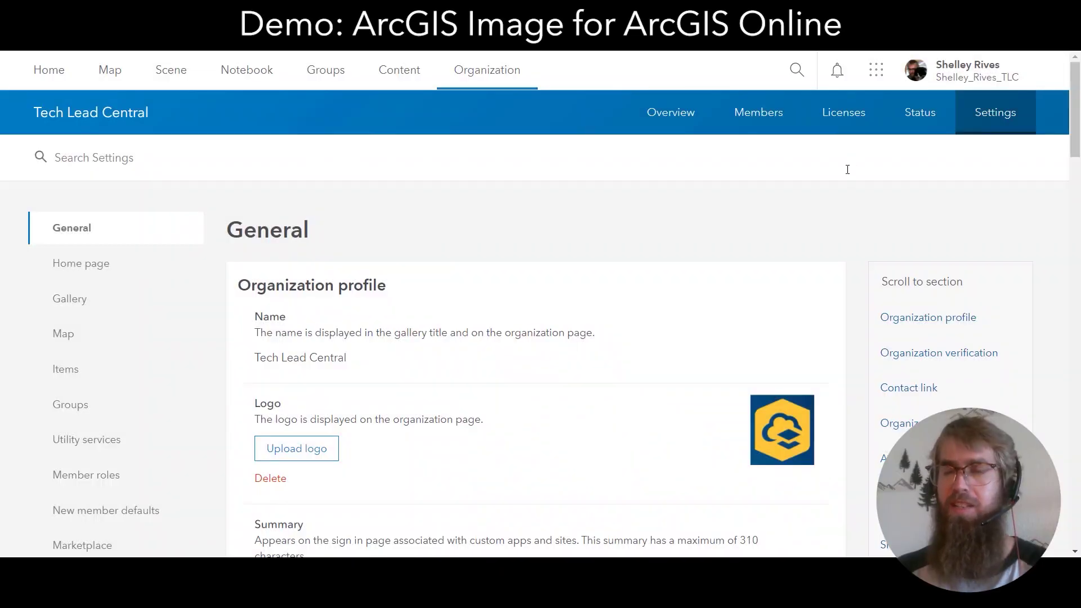
Open license management for the ArcGIS Image for ArcGIS Online user type extension and show only members assigned this license.
click(837, 118)
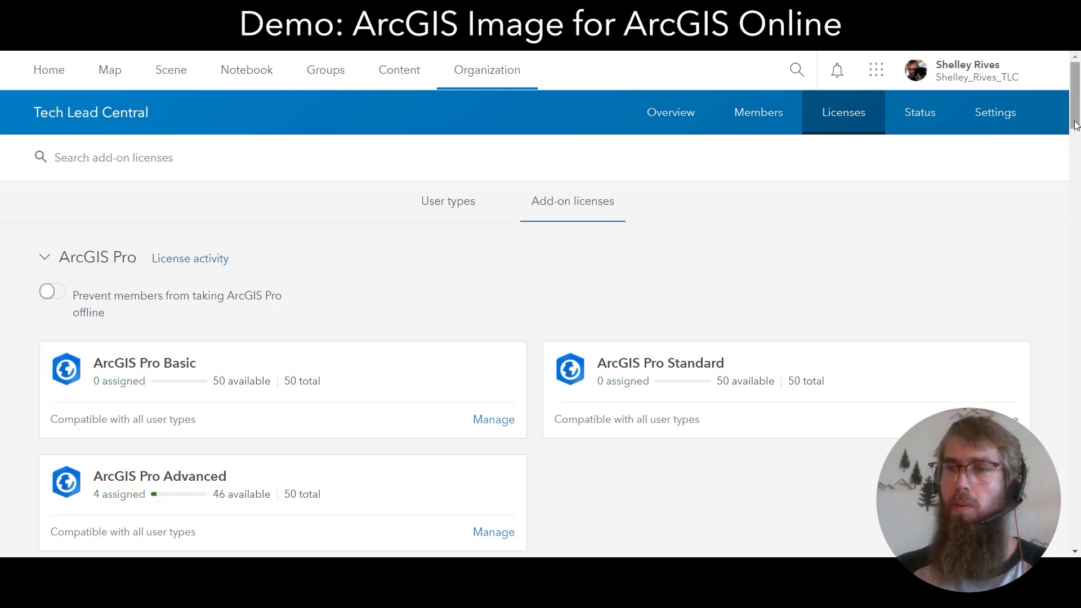
scroll(843, 468, down, 20)
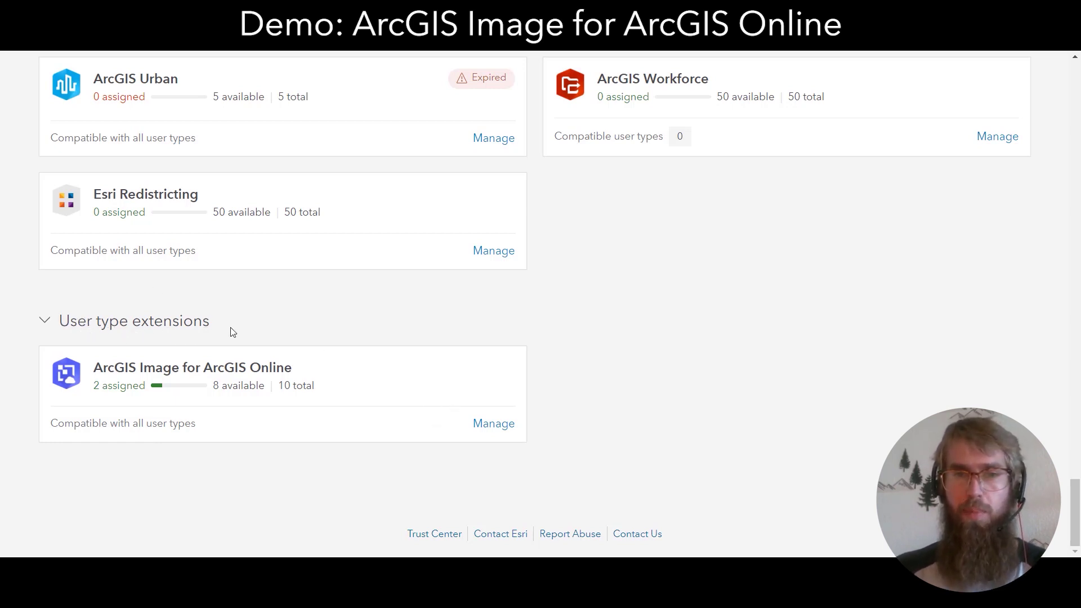
click(495, 424)
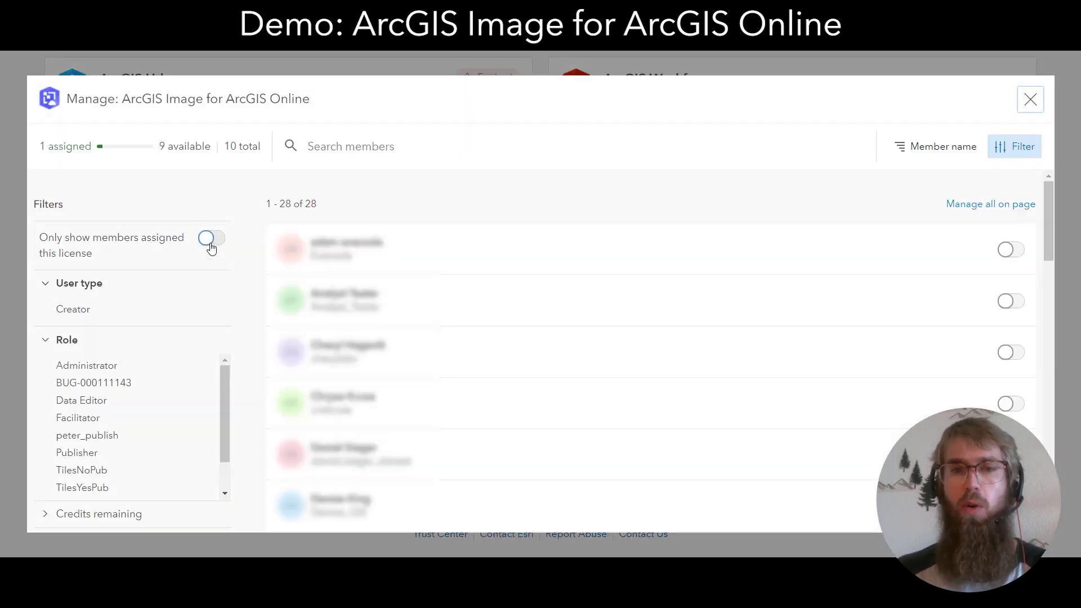
click(211, 241)
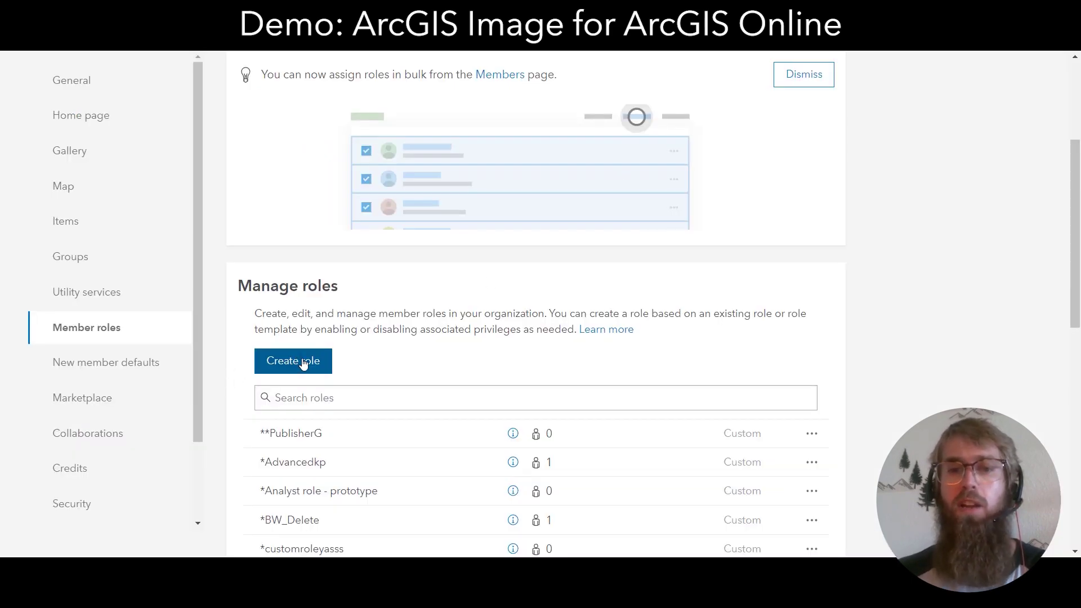
Start a new member role and enable the content privileges Publish hosted tiled imagery layers and Publish hosted dynamic imagery layers.
click(303, 363)
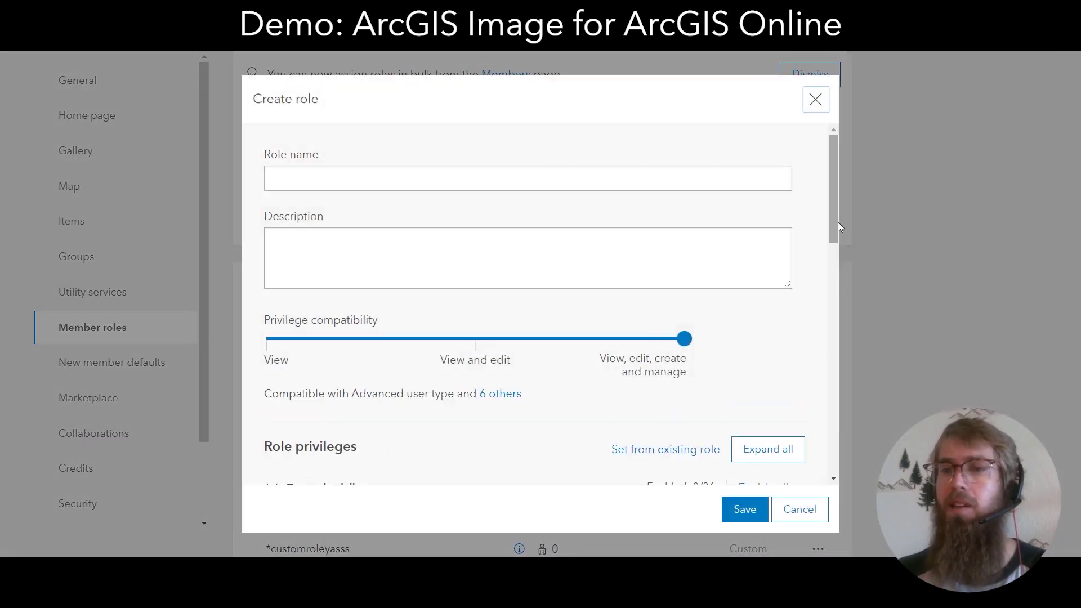
scroll(837, 222, down, 2)
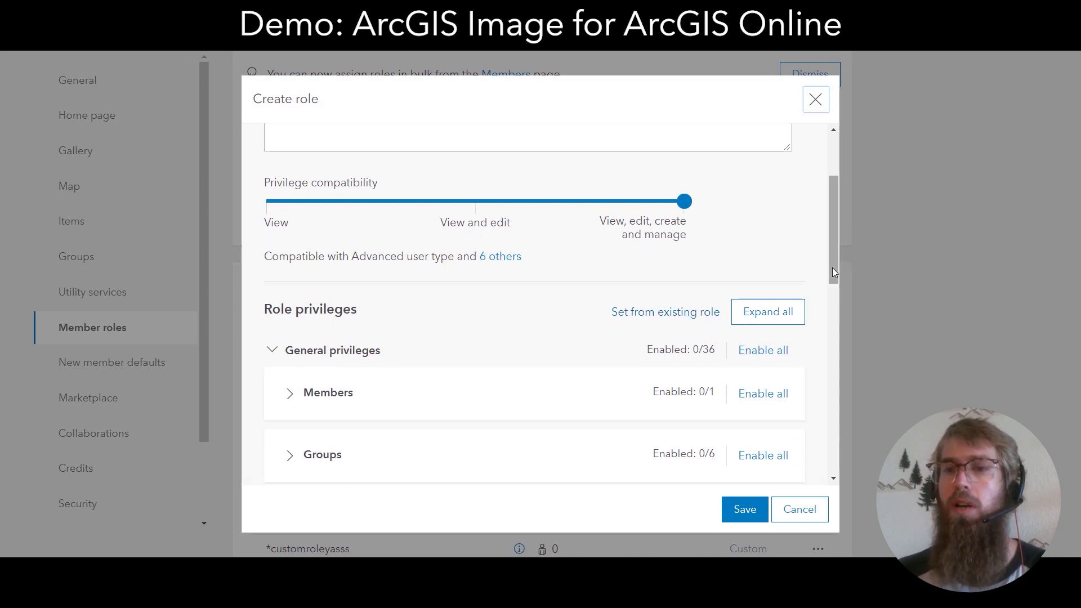
drag(832, 268, 833, 314)
click(287, 365)
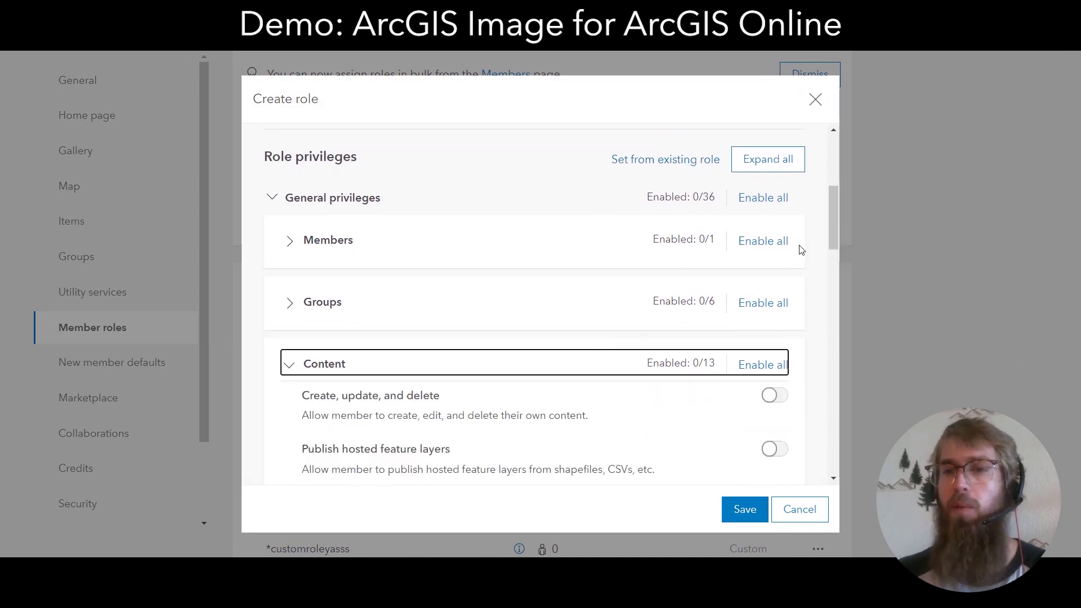
drag(836, 228, 835, 272)
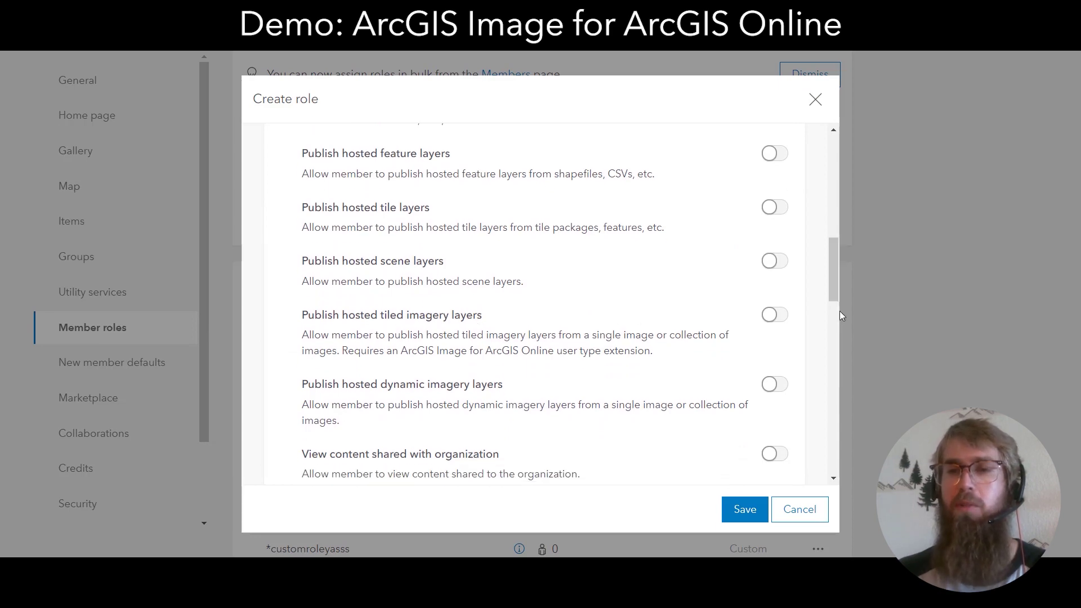
click(775, 314)
click(772, 384)
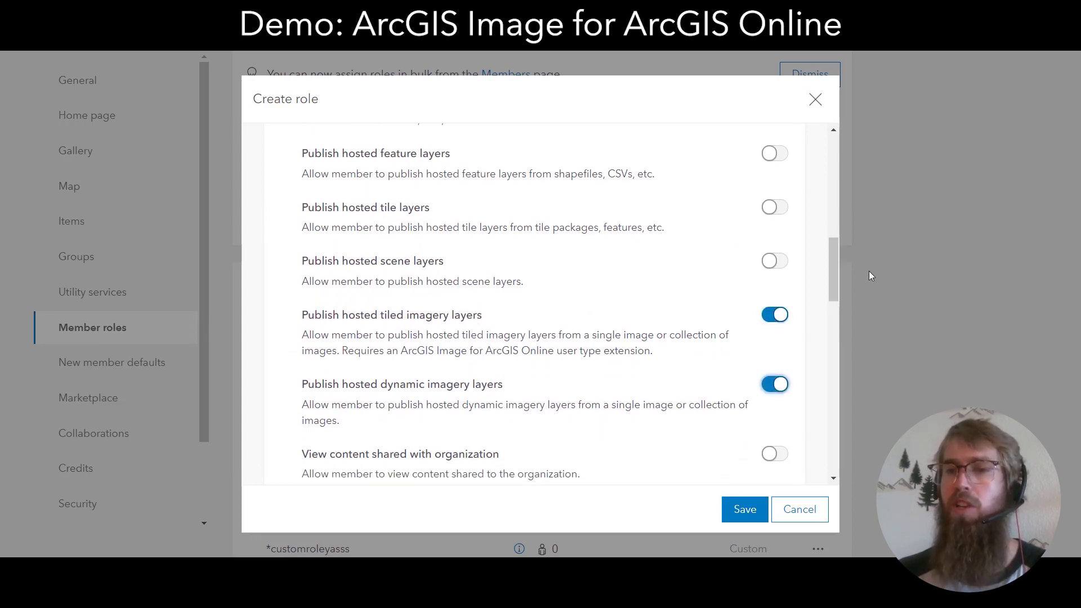
Expand the role's Premium Content privileges and enable one further down the list.
drag(833, 259, 826, 371)
scroll(825, 371, down, 2)
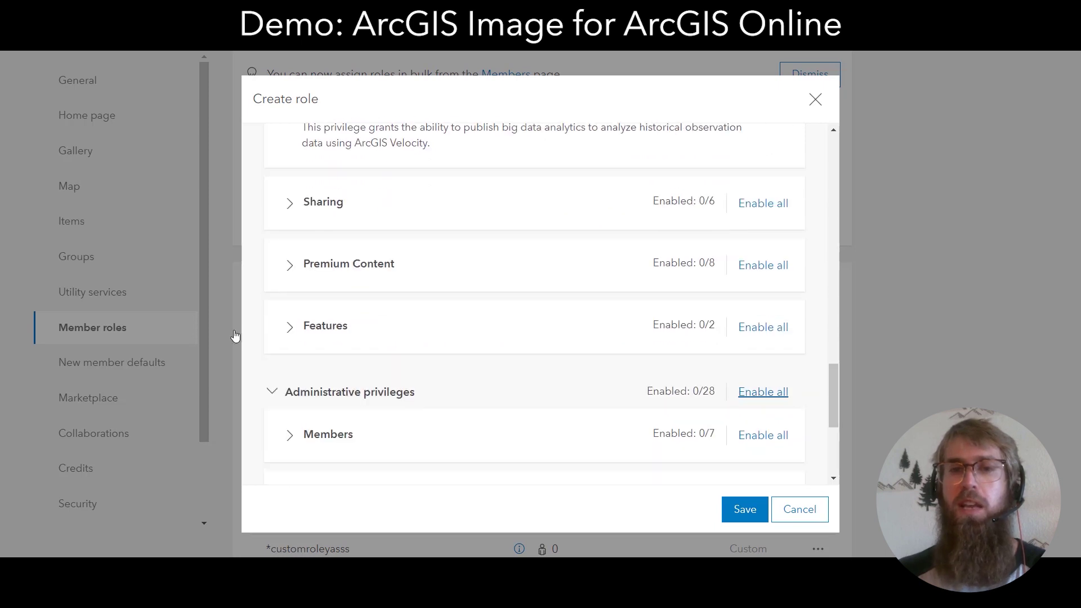
click(306, 277)
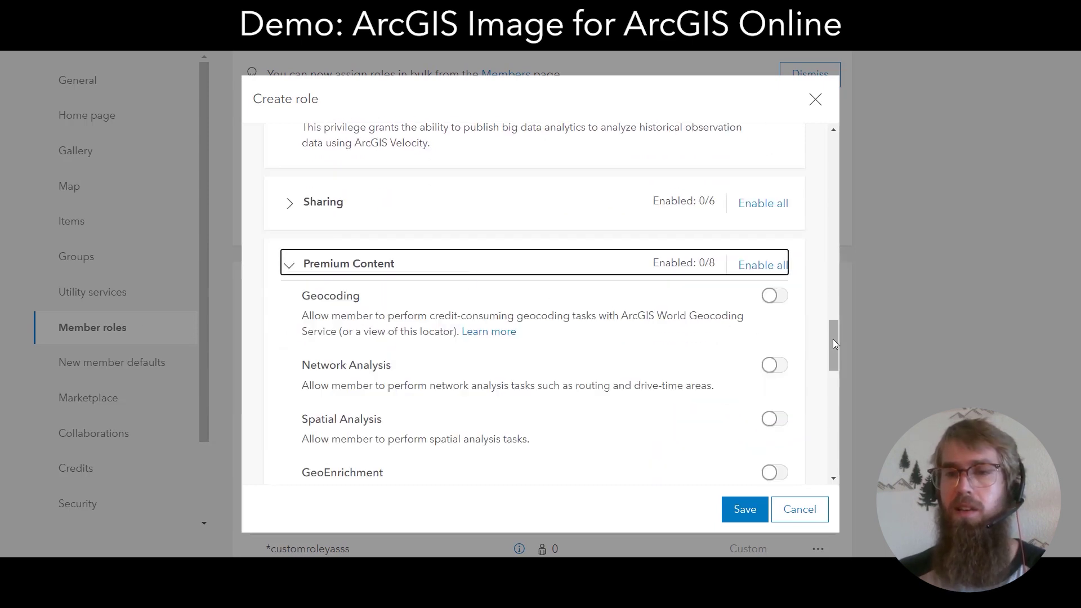
drag(834, 343, 839, 371)
click(764, 348)
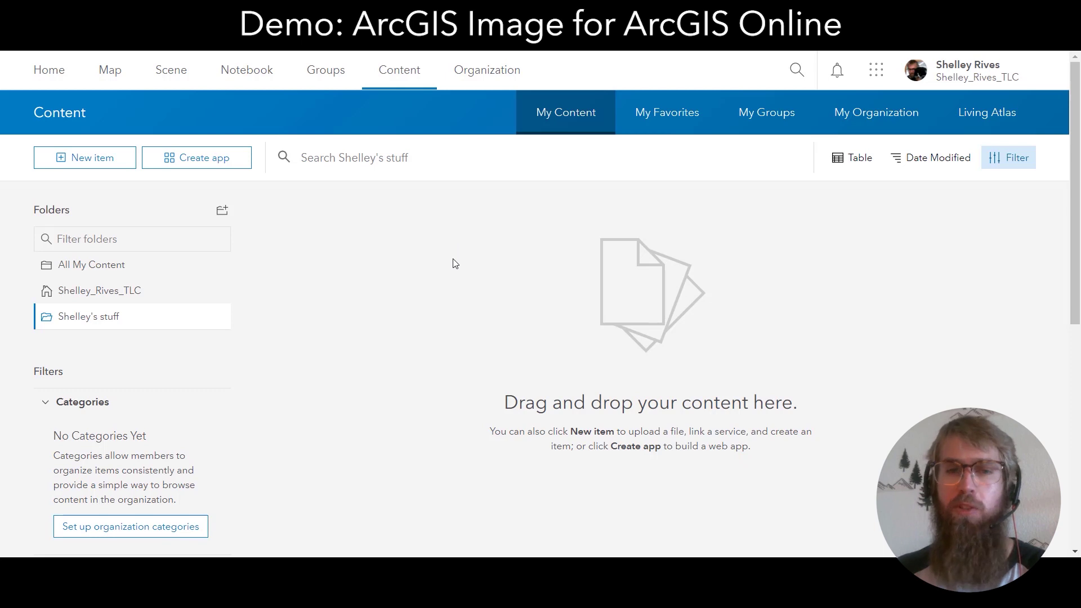
Start creating a new imagery layer item in My Content.
click(95, 163)
scroll(794, 394, down, 1)
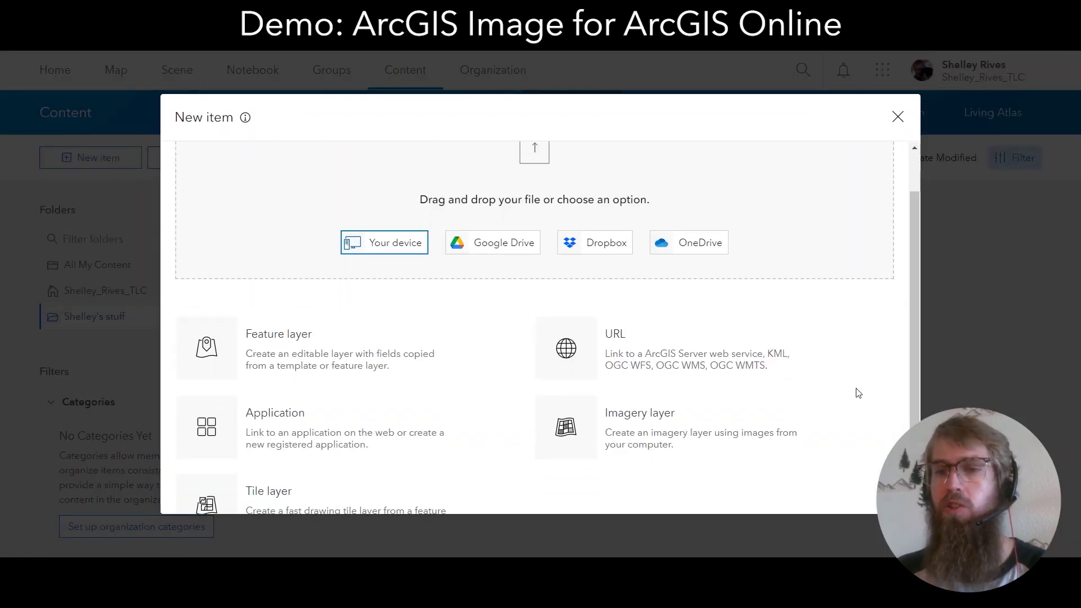
click(638, 420)
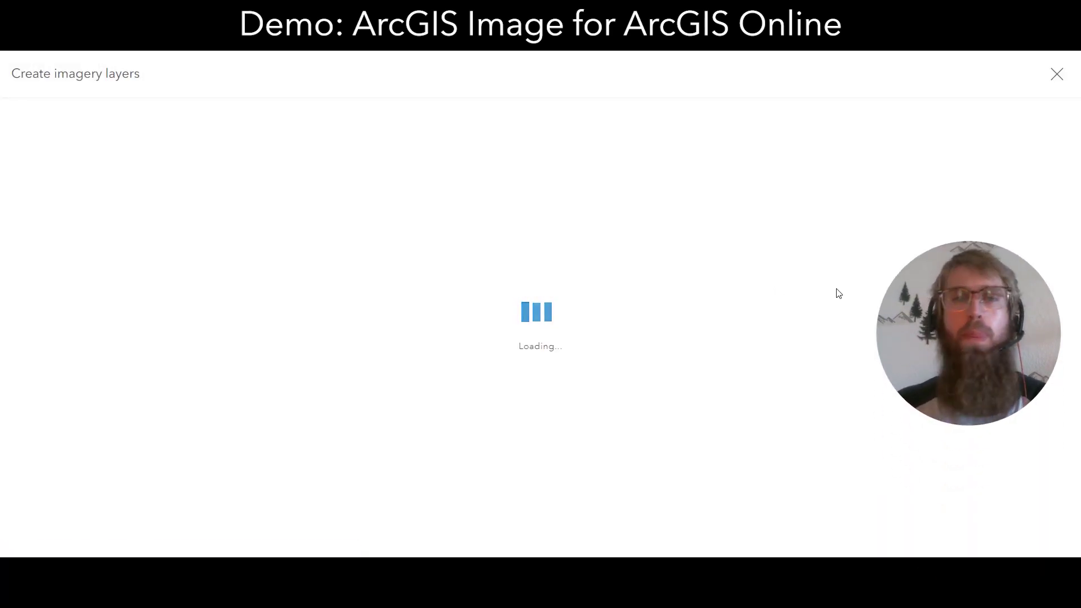
Choose only Dynamic Imagery Layer as the layer type and continue to the layer configuration.
click(375, 270)
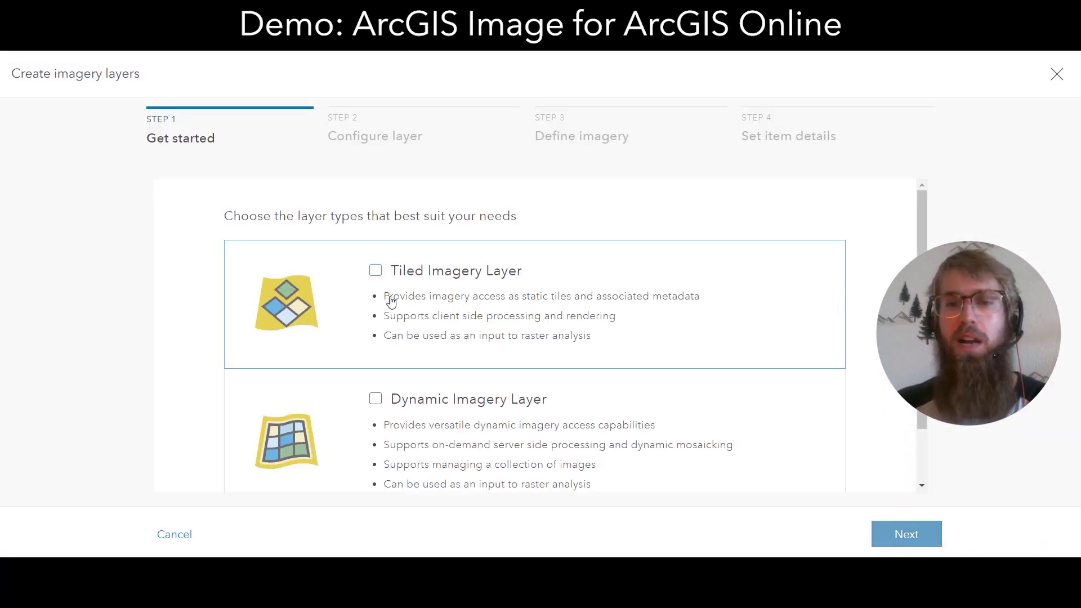
click(376, 398)
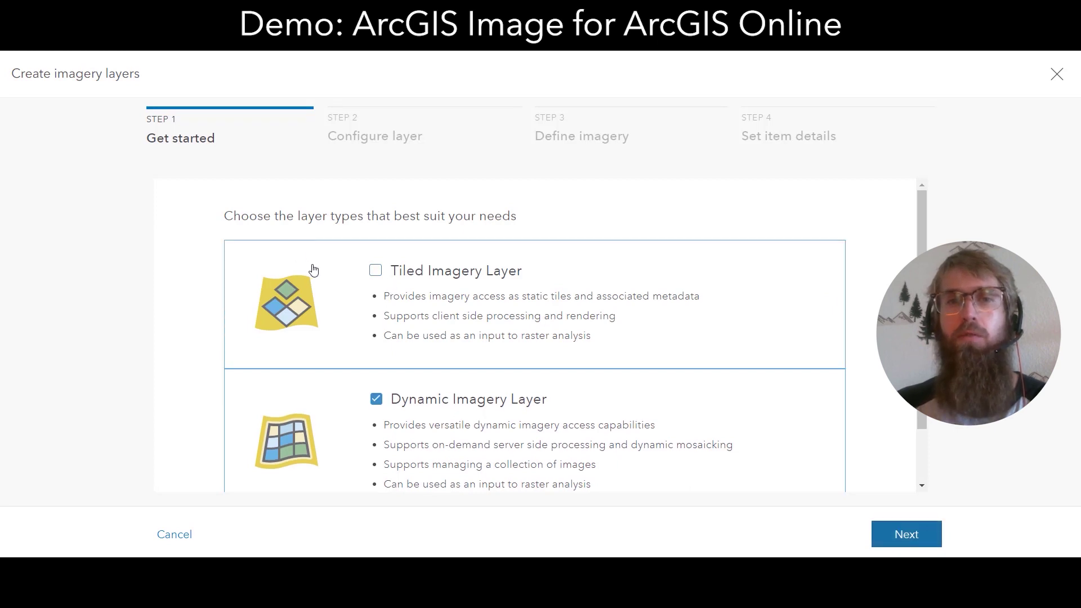
scroll(377, 367, down, 1)
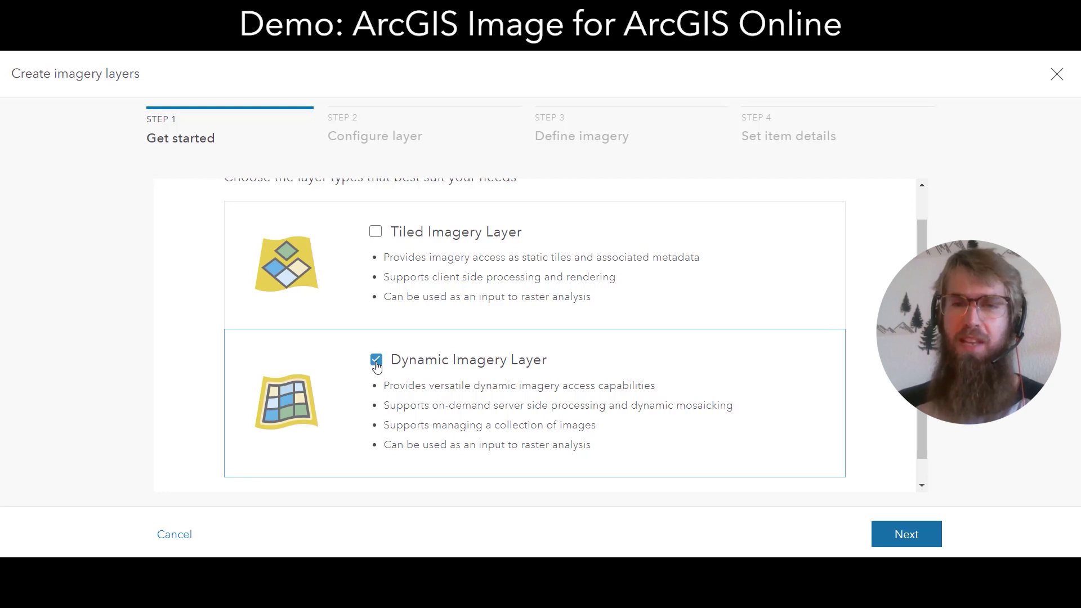
click(904, 537)
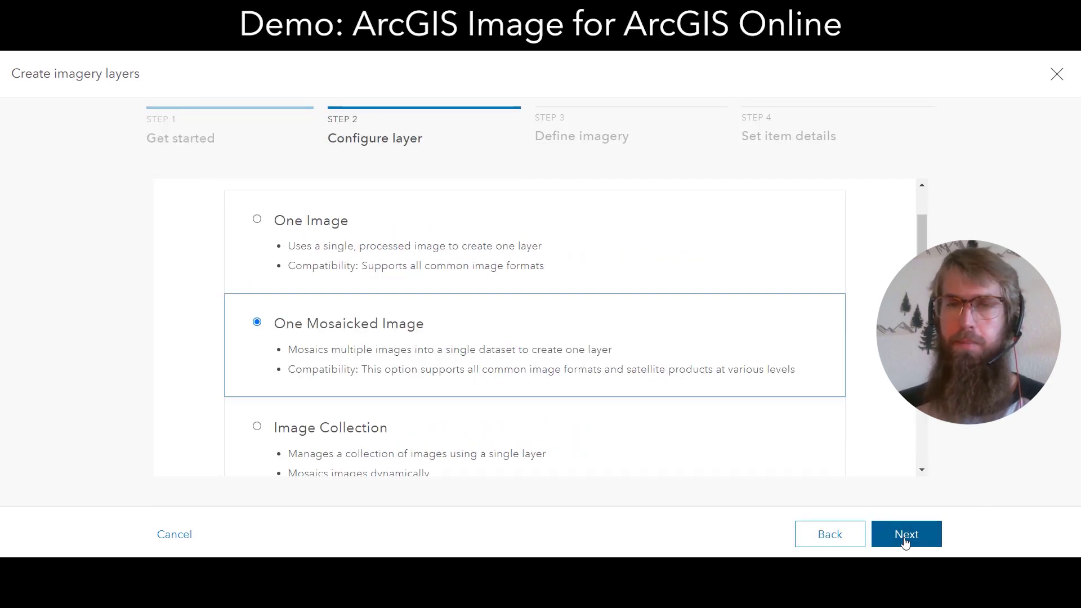
Configure the layer as One Mosaicked Image and add the DJI JPG images as input imagery.
scroll(722, 304, down, 1)
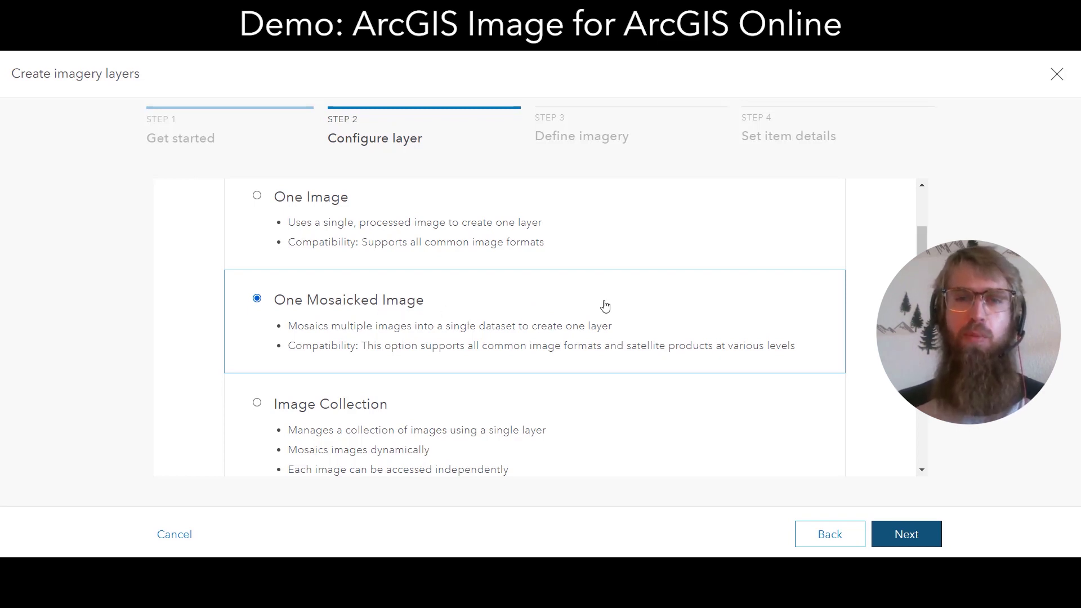
click(909, 533)
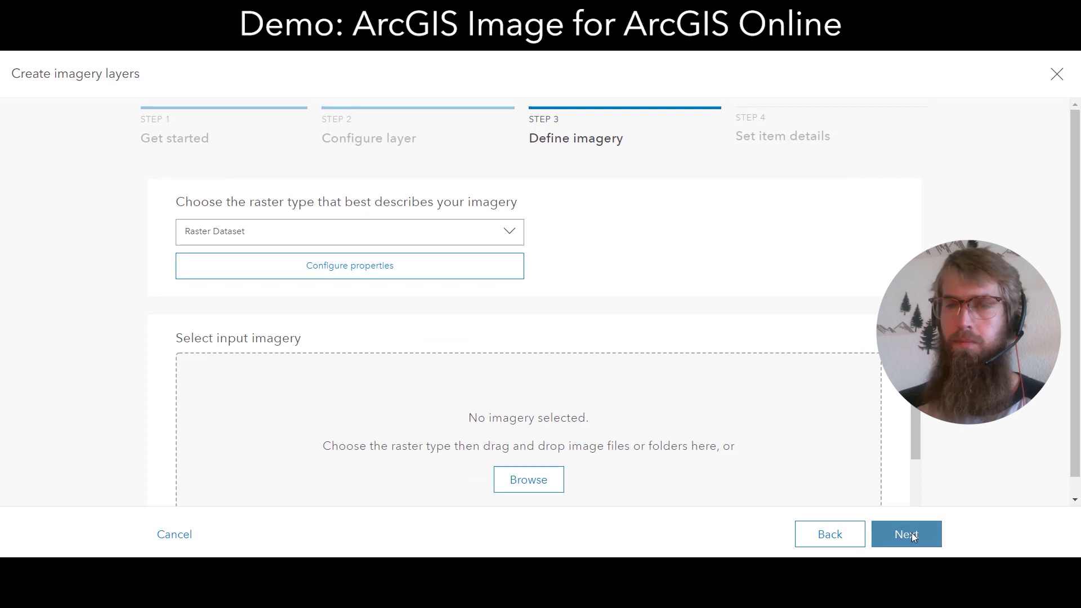
scroll(828, 355, down, 1)
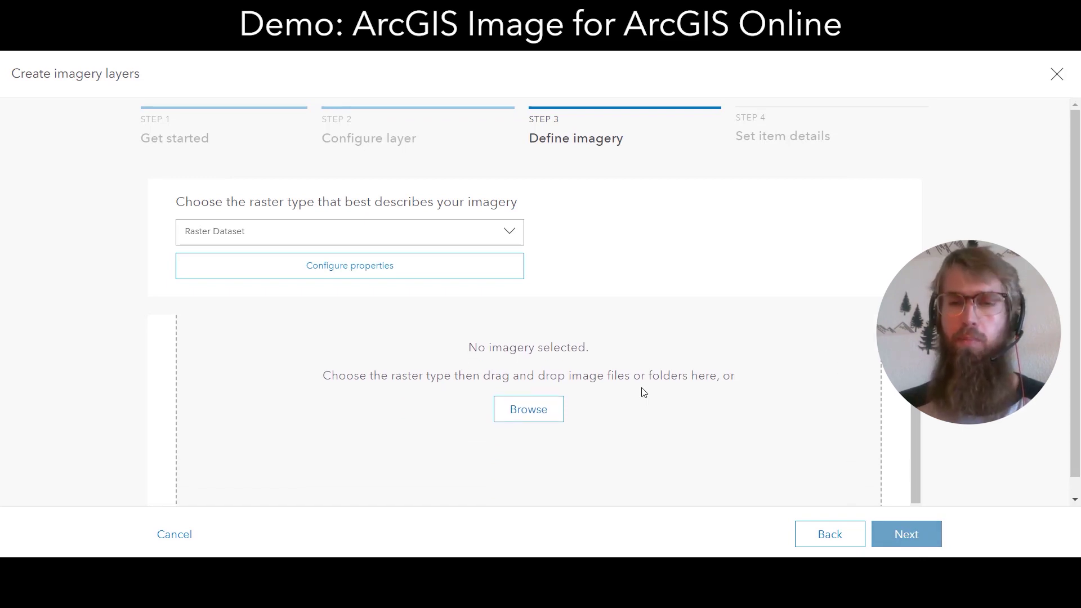
click(528, 409)
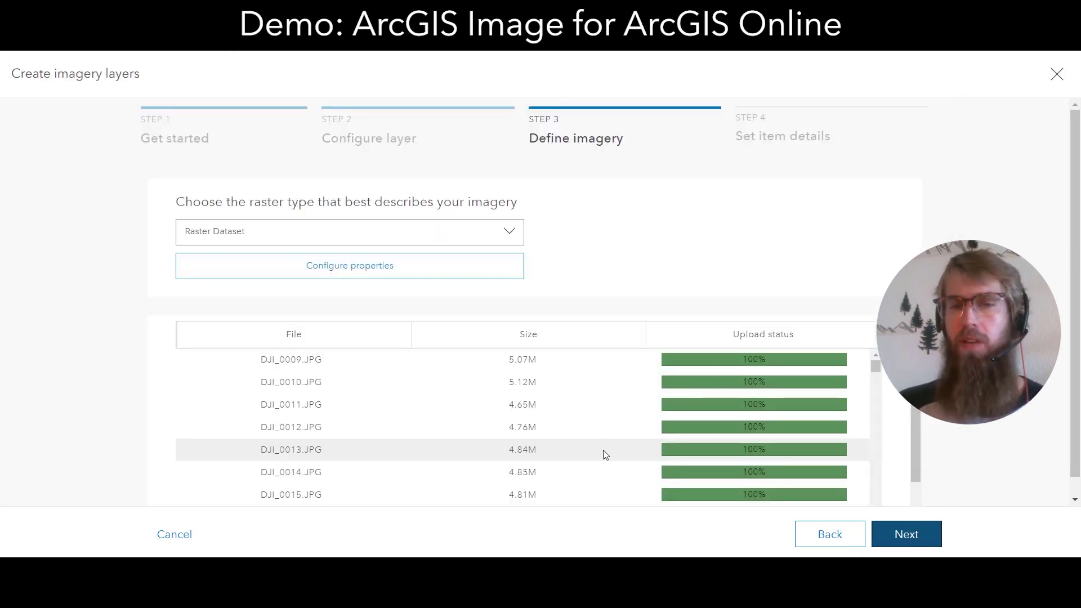
Review the General, Processing and Spatial Reference settings in the Raster Dataset type's properties.
click(428, 272)
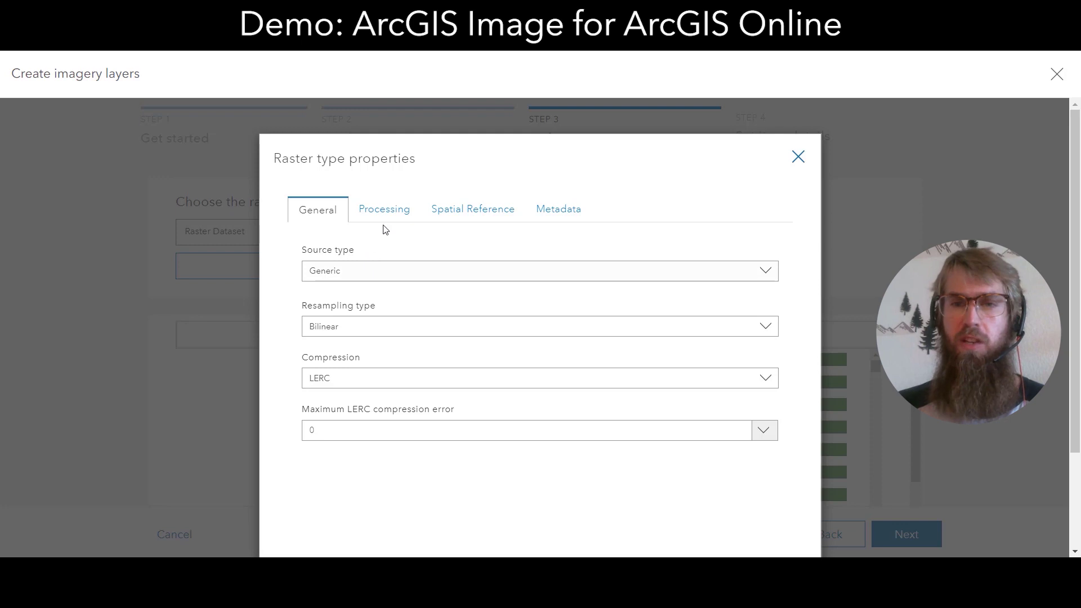
click(384, 209)
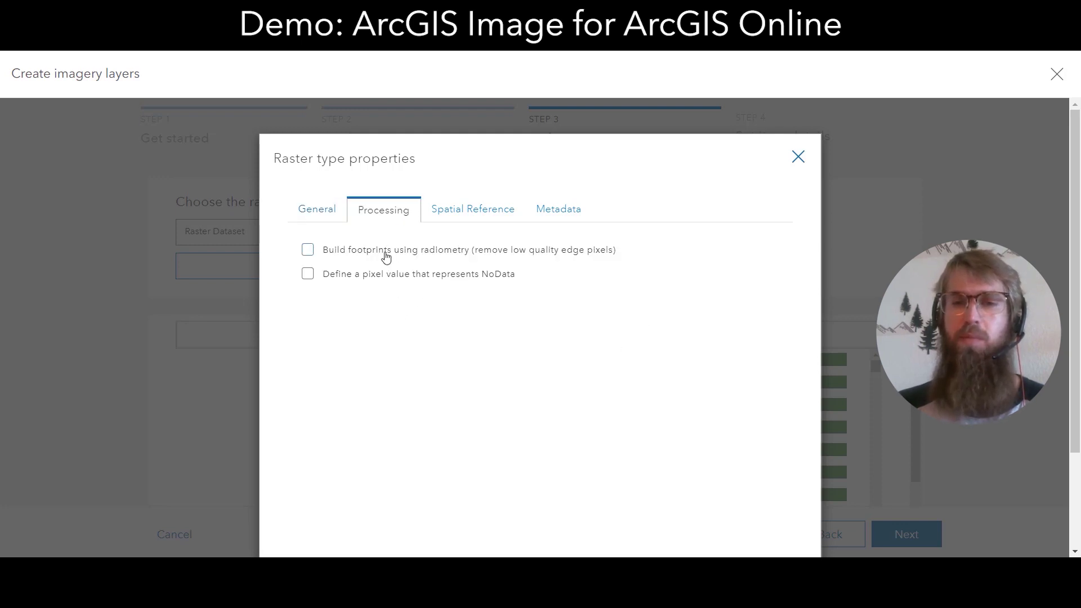
click(489, 215)
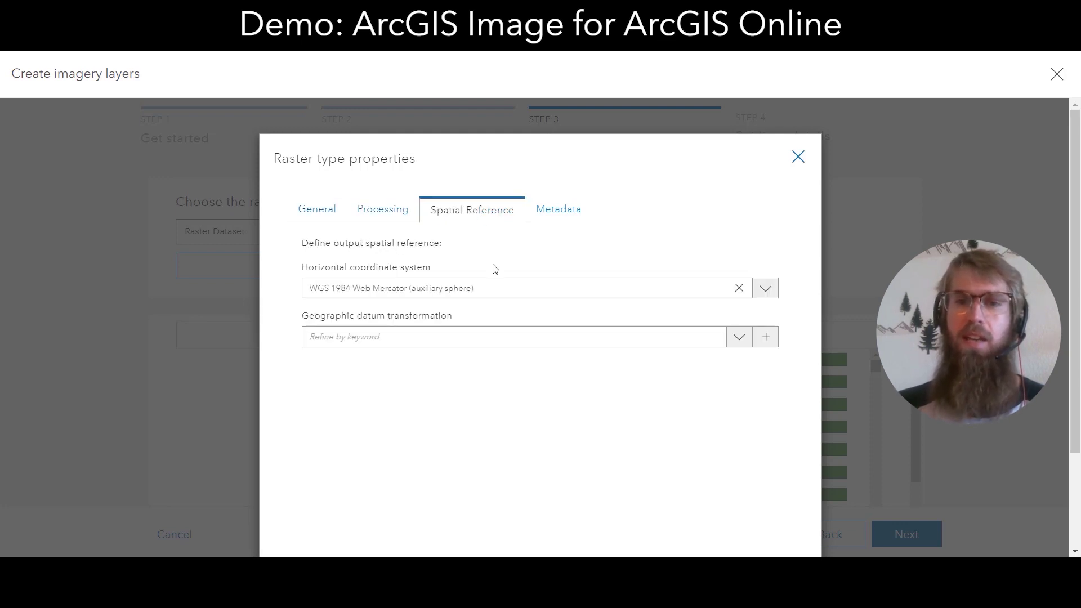
click(799, 160)
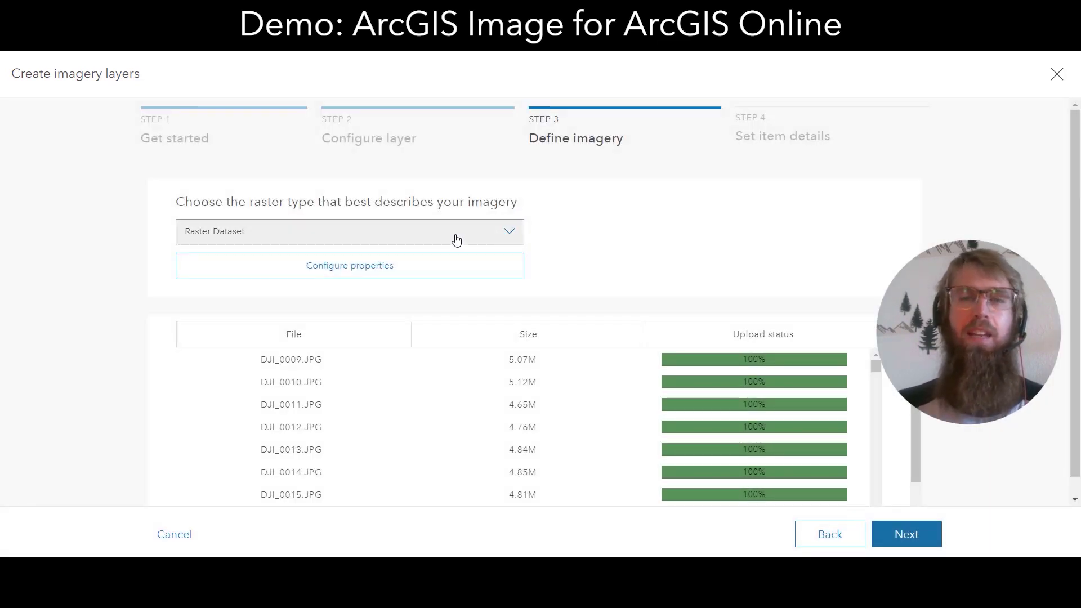
Look through the available raster types, keeping Raster Dataset selected.
click(456, 239)
scroll(451, 341, down, 3)
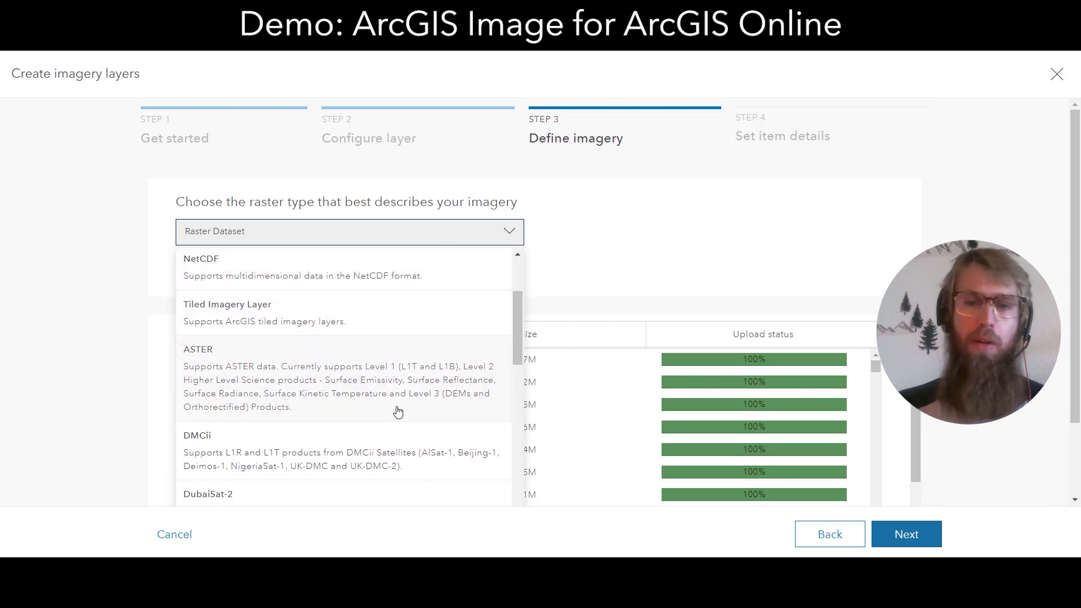
click(603, 238)
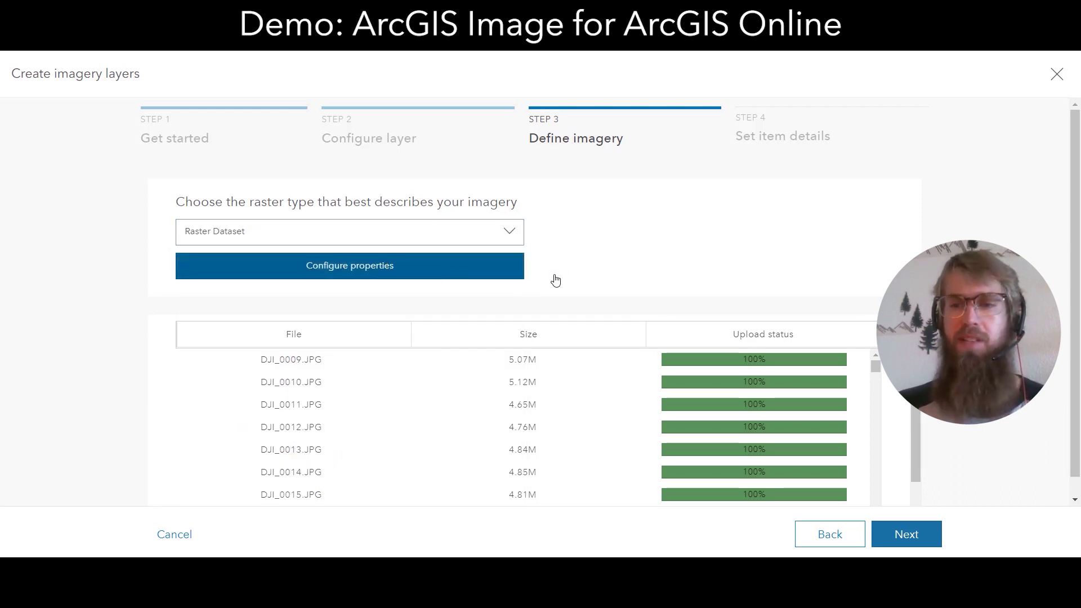
Give the layer the title Dynamic Imagery DEM and the tag dynamic, and create it.
scroll(915, 450, down, 1)
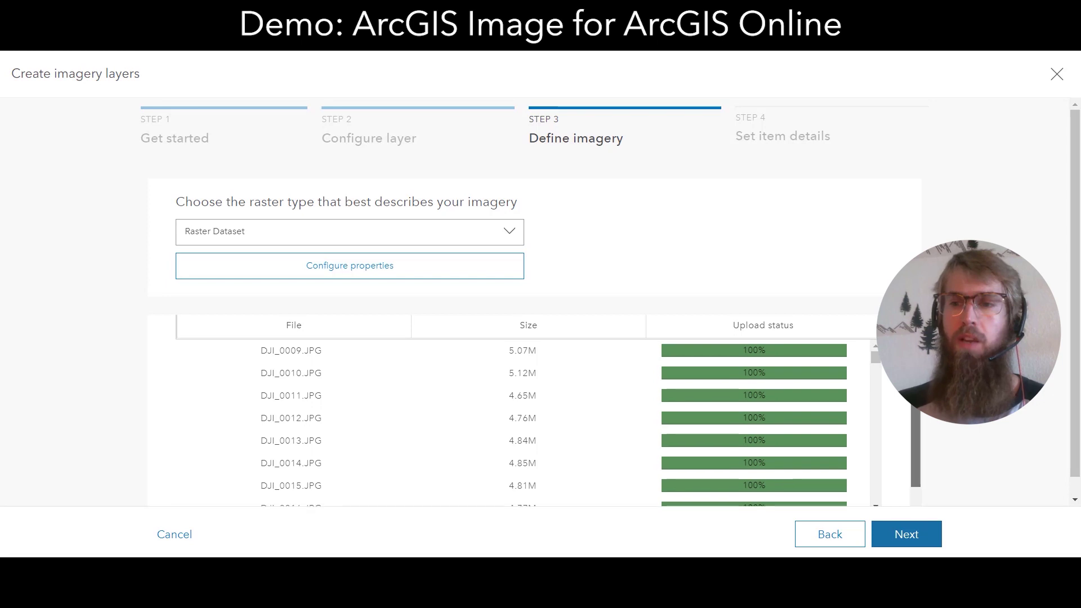
click(928, 538)
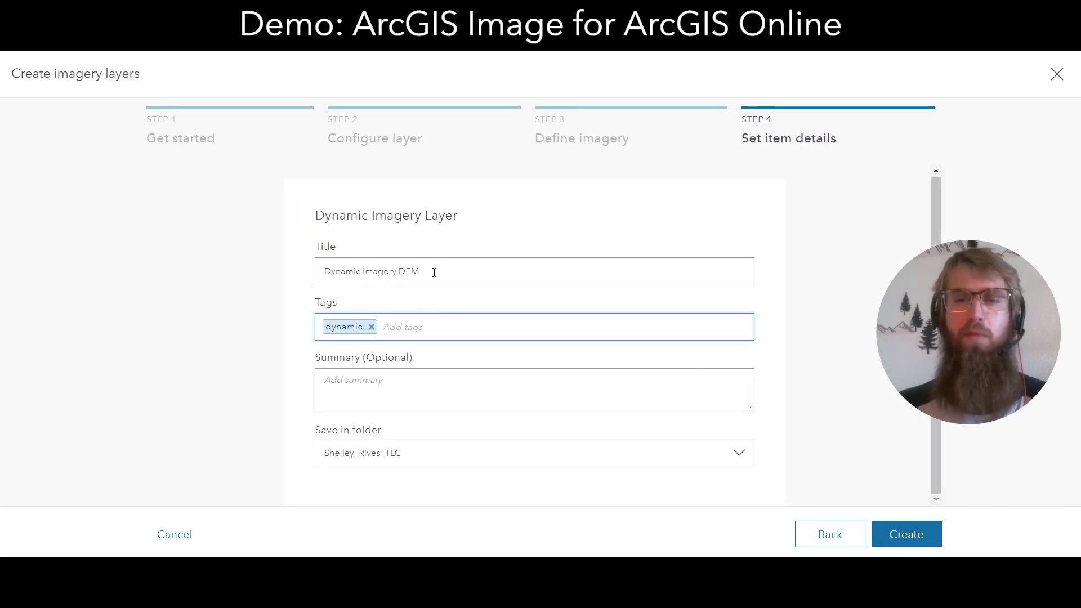
click(921, 537)
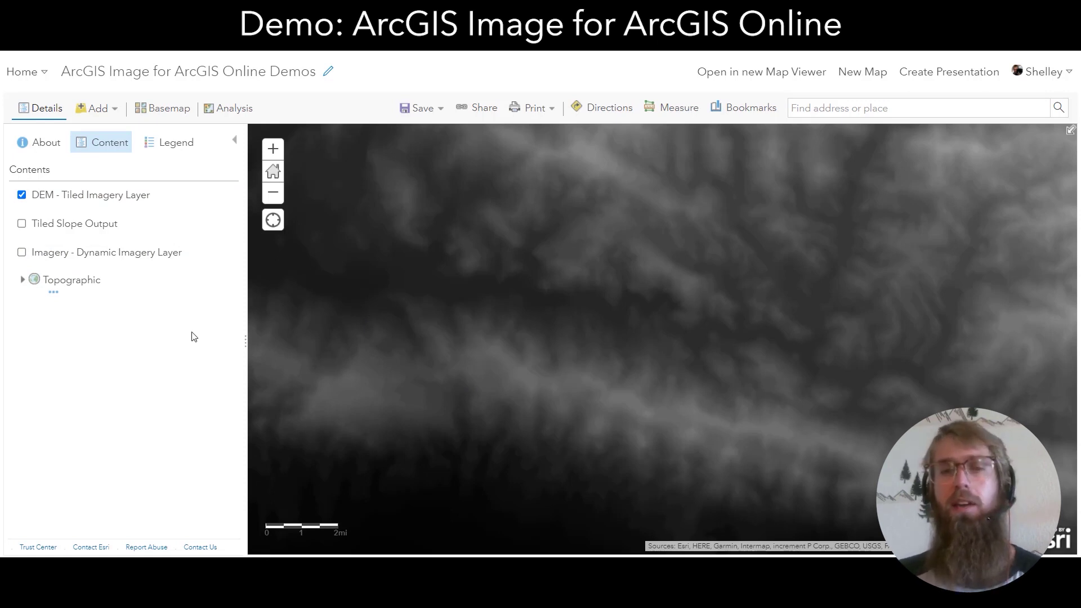
Look through the raster analysis tools under Analyze Terrain, Deep Learning and Multidimensional Analysis.
click(223, 113)
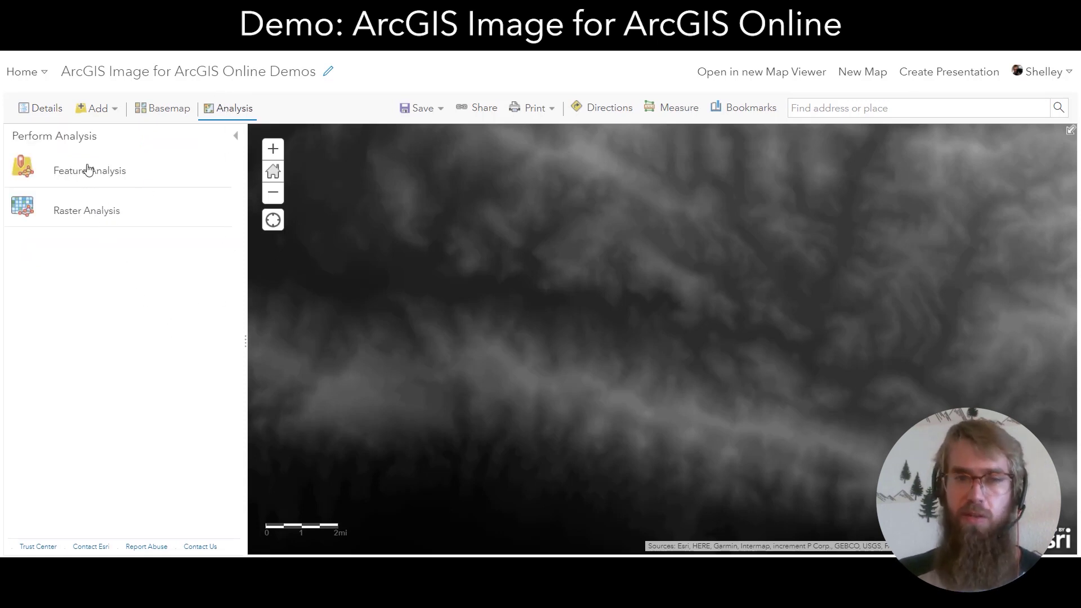
click(82, 211)
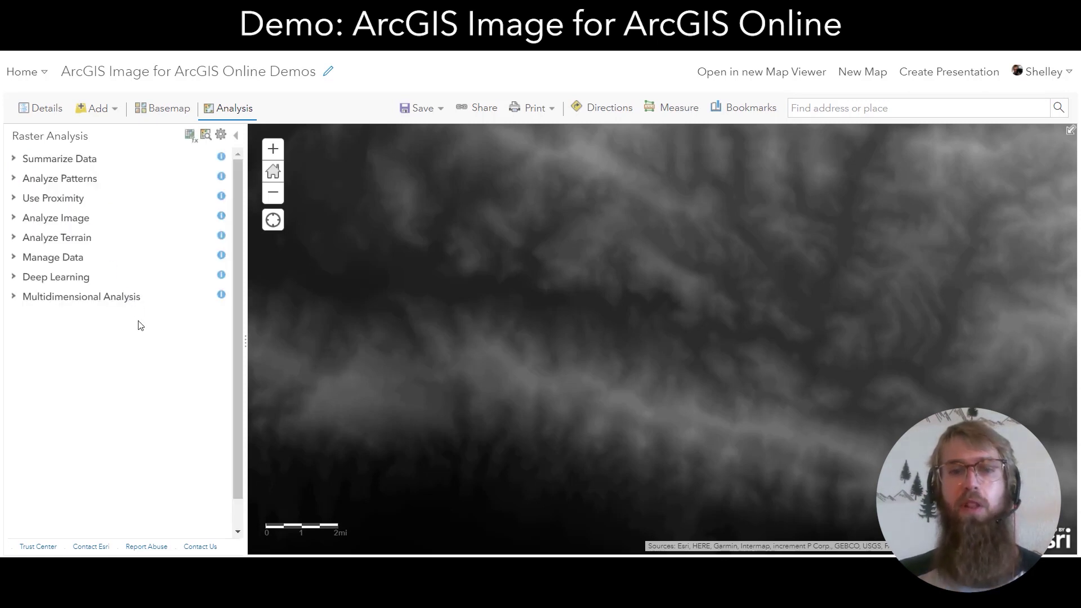
click(14, 237)
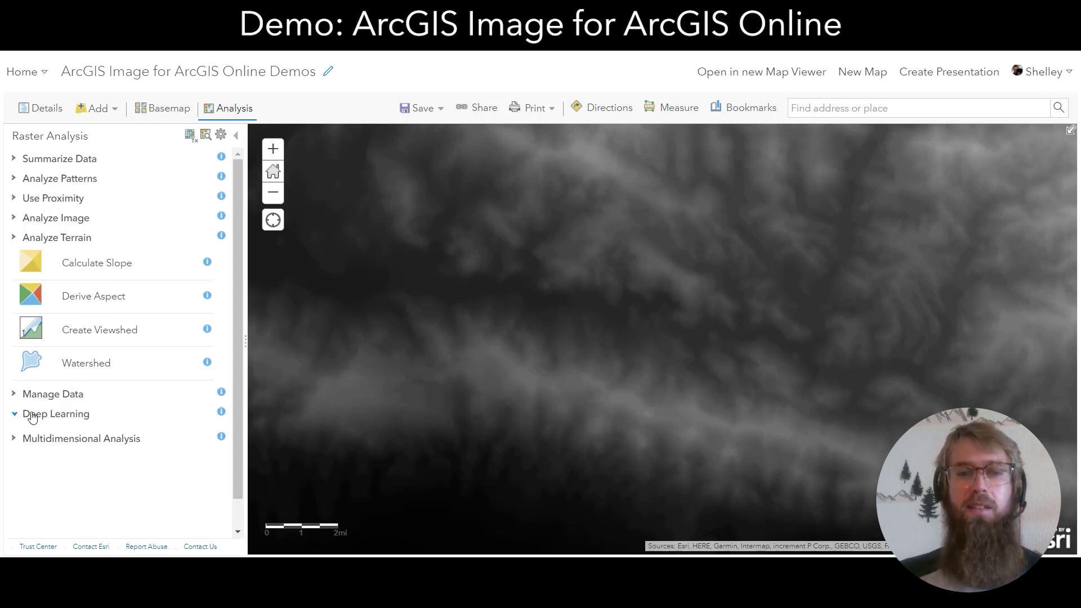
click(20, 415)
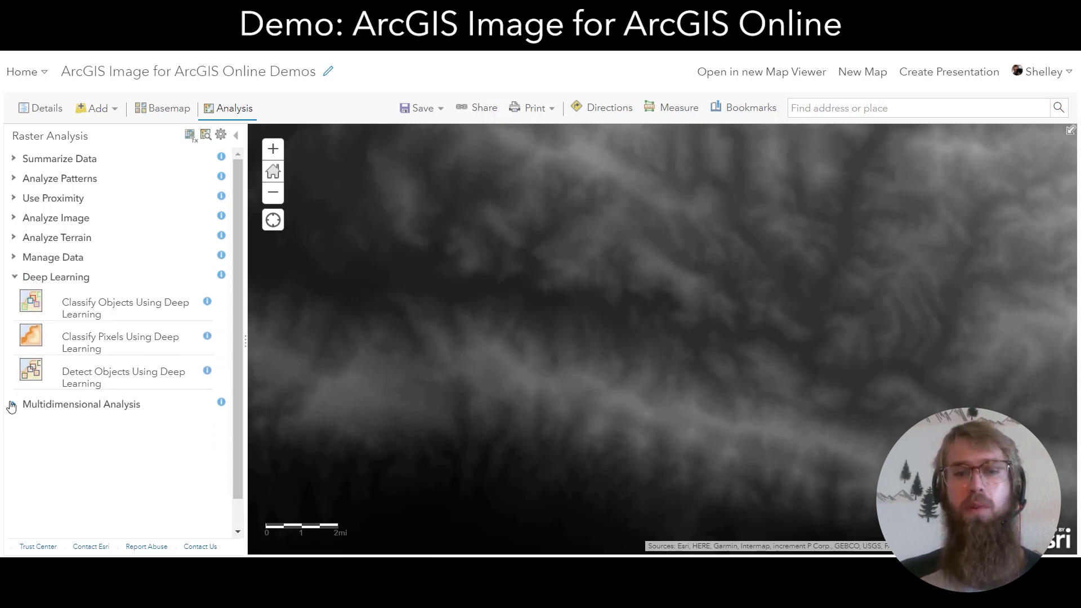
click(13, 404)
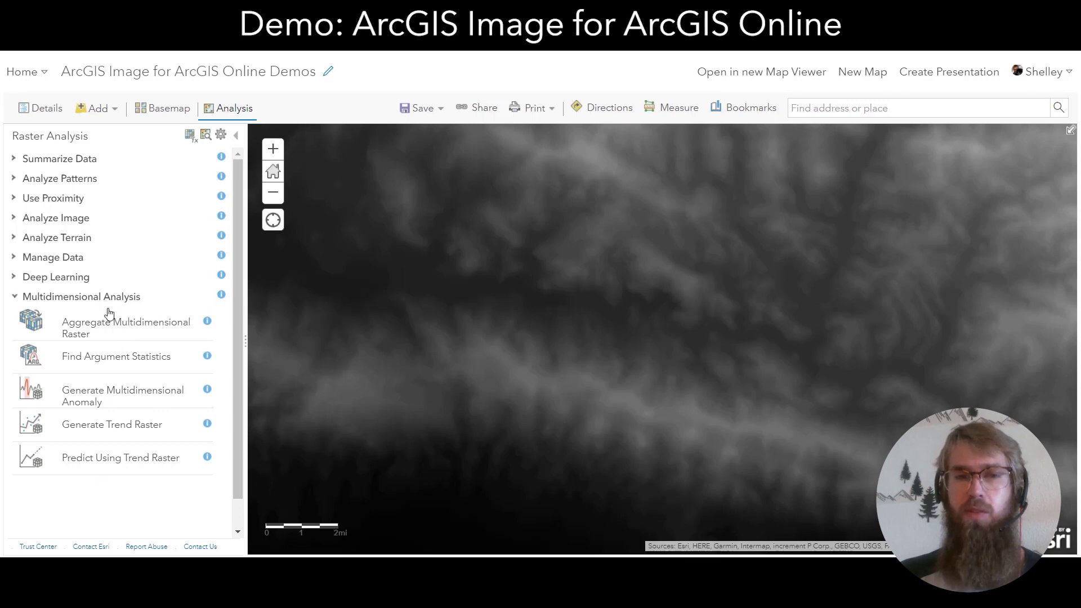
Review the Calculate Slope settings for DEM - Tiled Imagery Layer, keeping the result saved as a Tiled imagery layer.
click(14, 238)
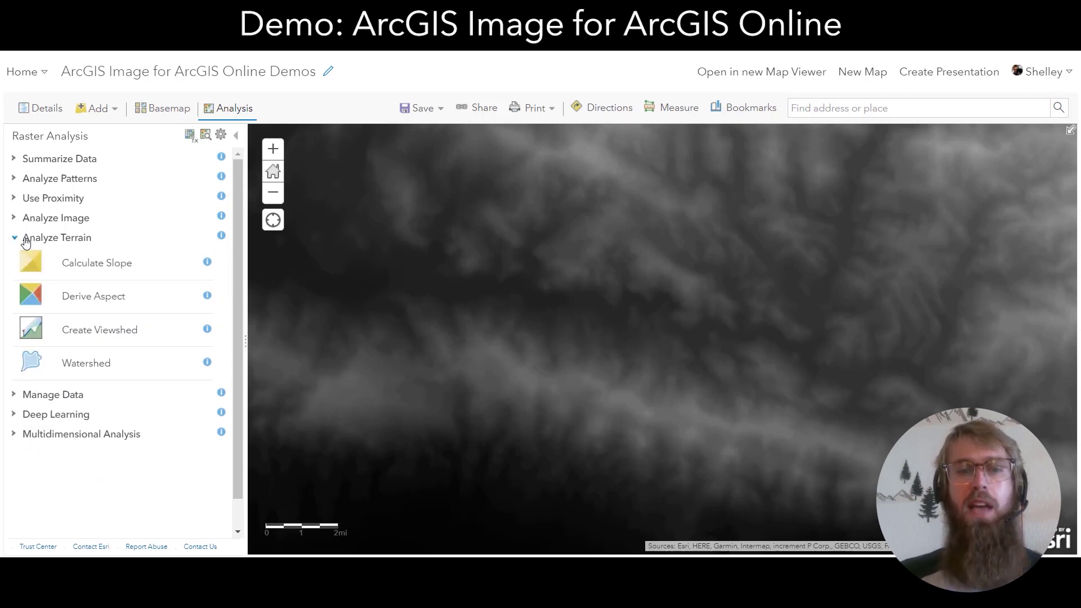
click(106, 266)
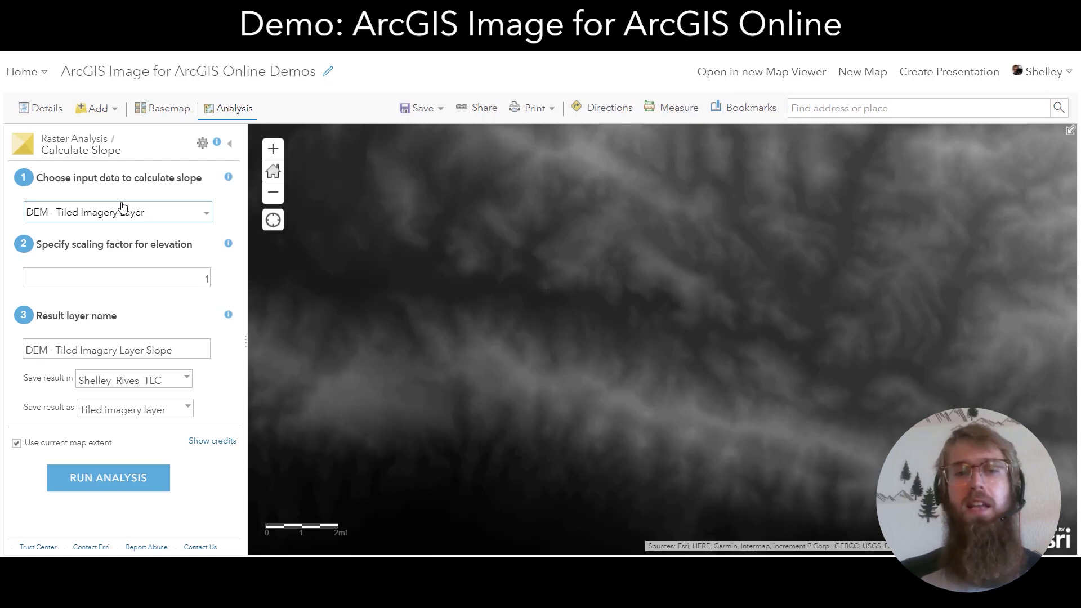
click(188, 408)
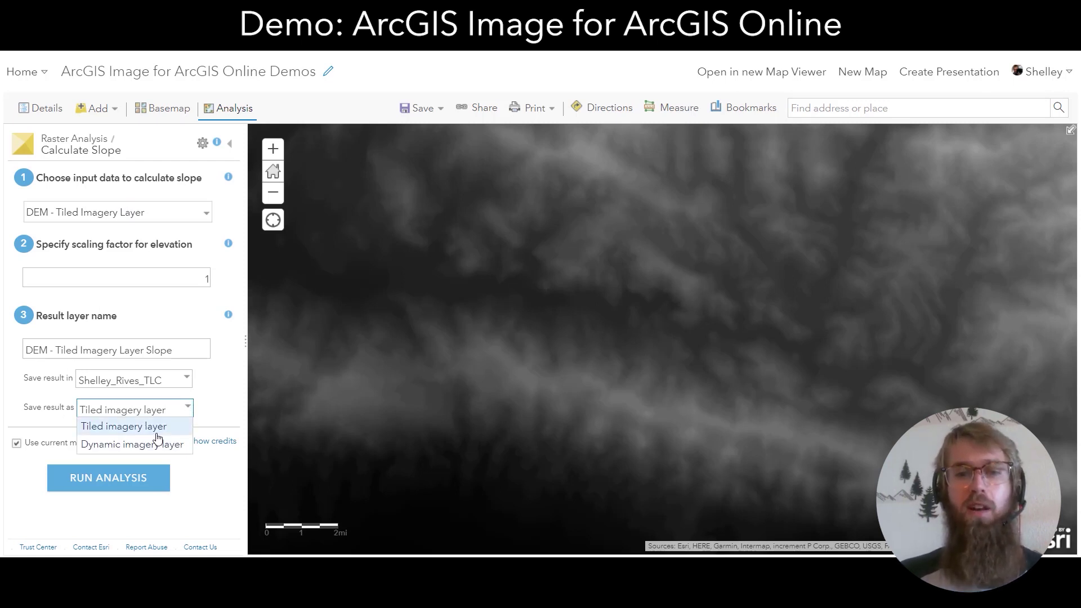
click(171, 422)
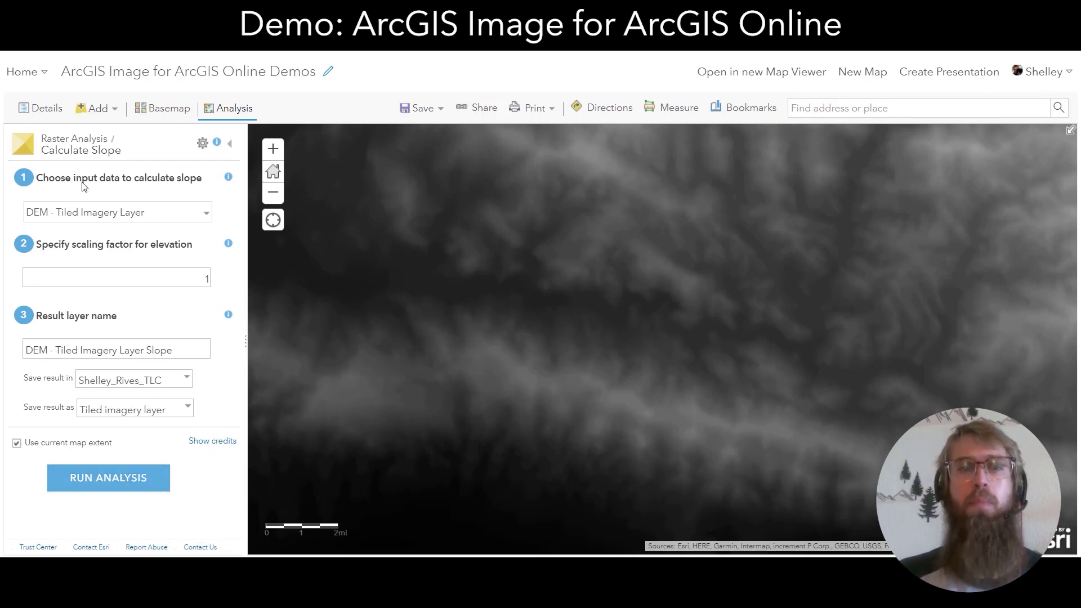
Show Tiled Slope Output instead of DEM - Tiled Imagery Layer and open its image display settings.
click(44, 109)
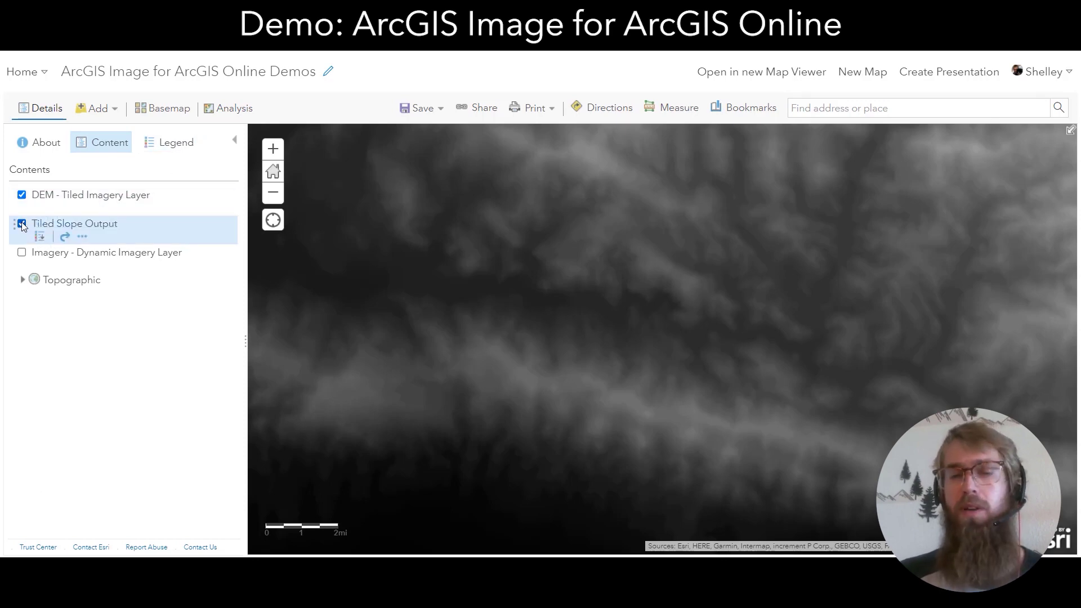
click(22, 195)
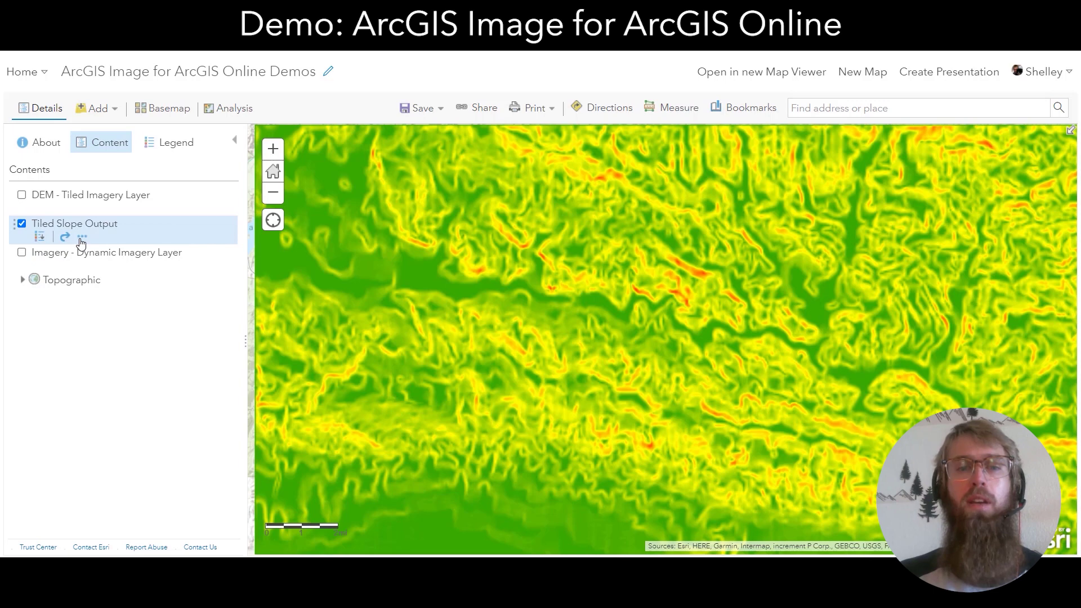
click(81, 237)
click(147, 449)
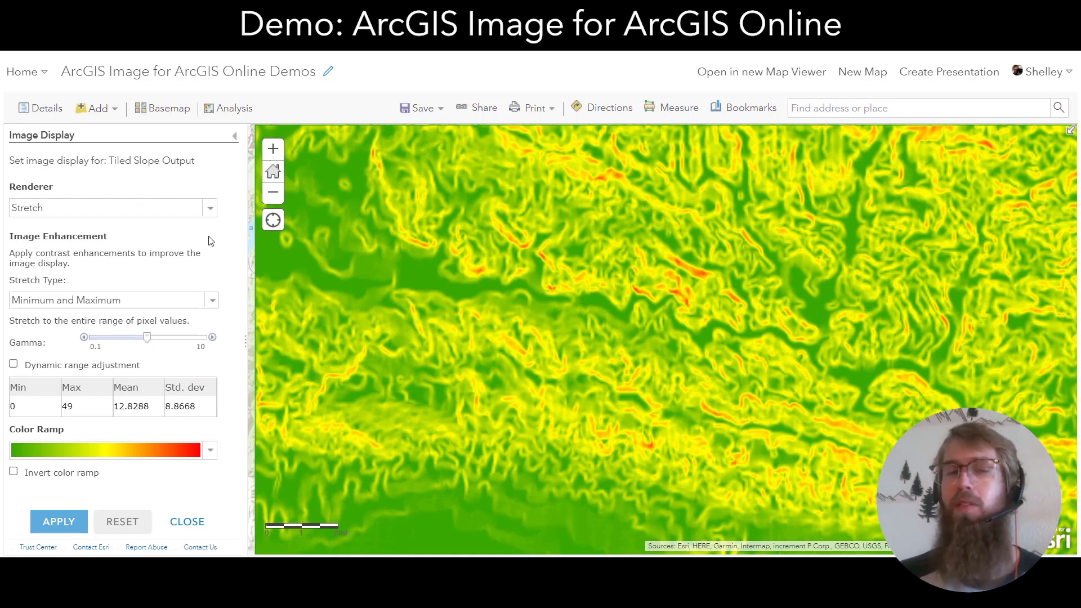
Review the renderer and color ramp choices for Tiled Slope Output without changing them, and close the image display settings.
click(211, 210)
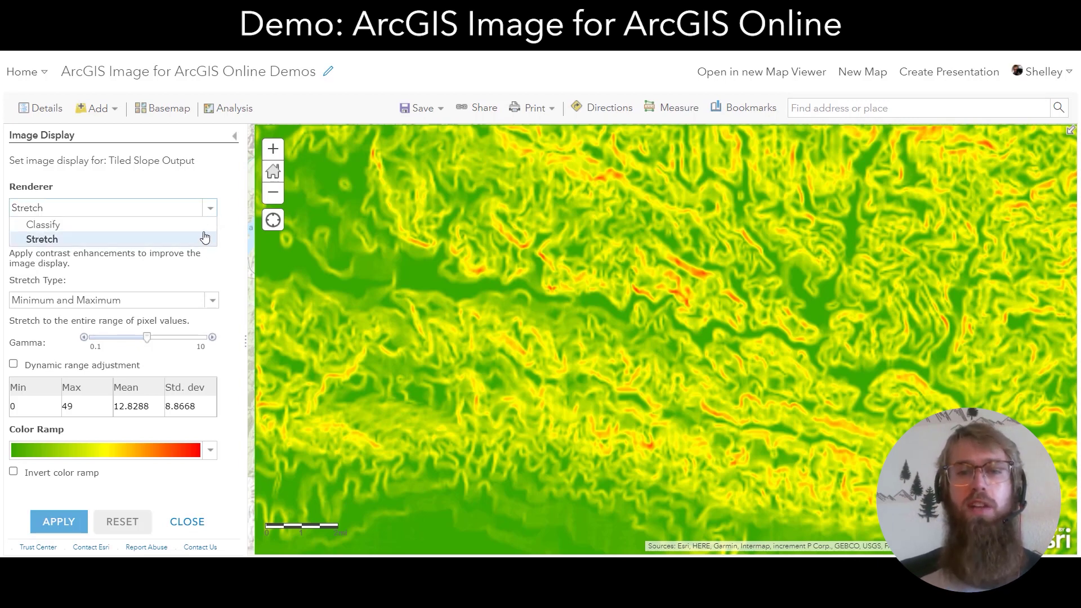
drag(205, 231, 248, 258)
click(248, 257)
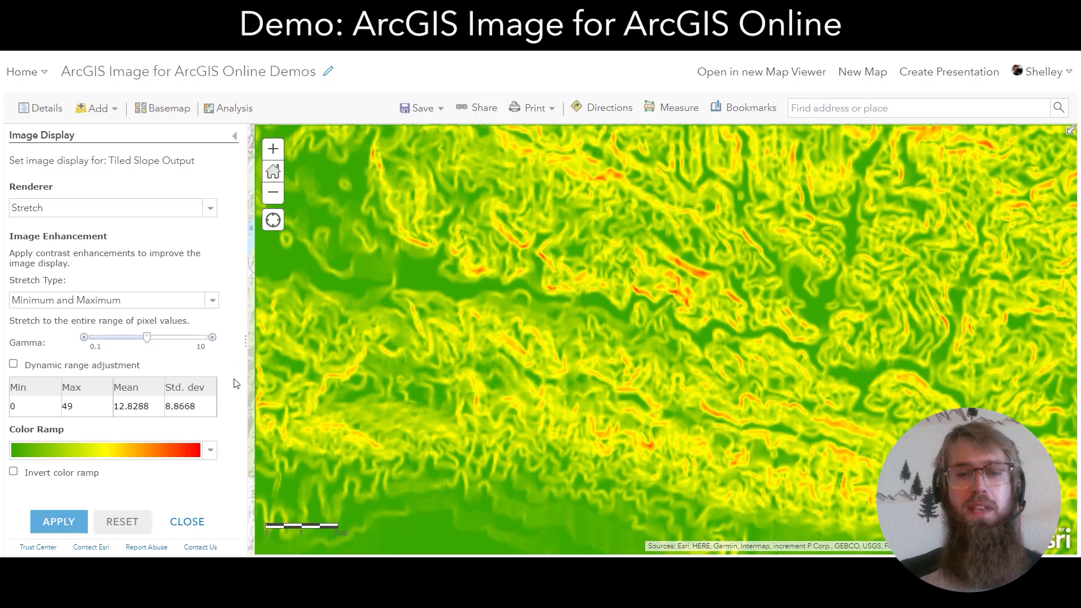
click(210, 456)
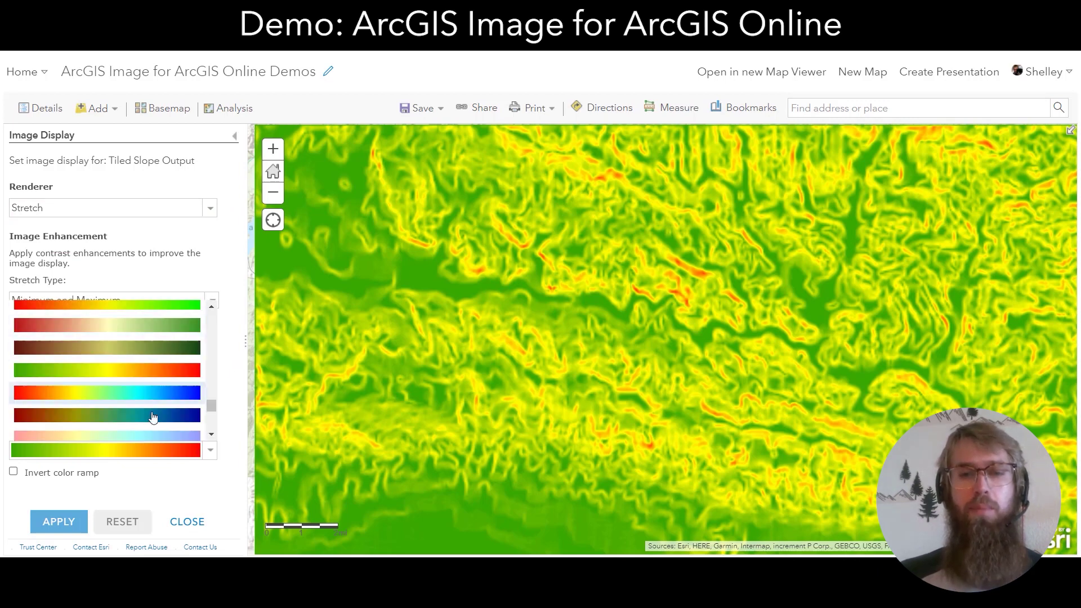
drag(208, 405, 211, 327)
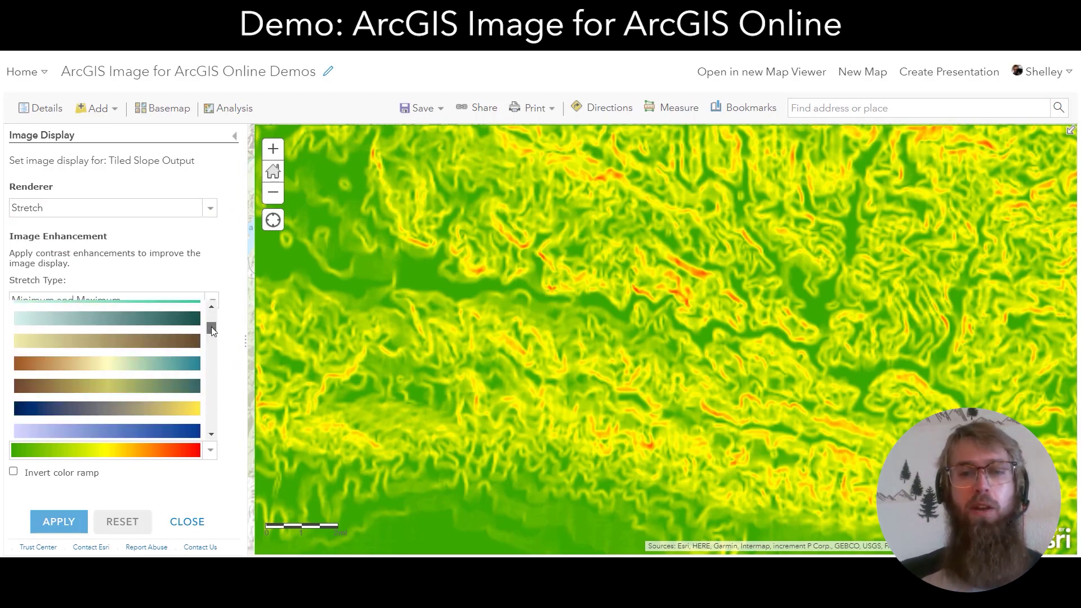
click(247, 326)
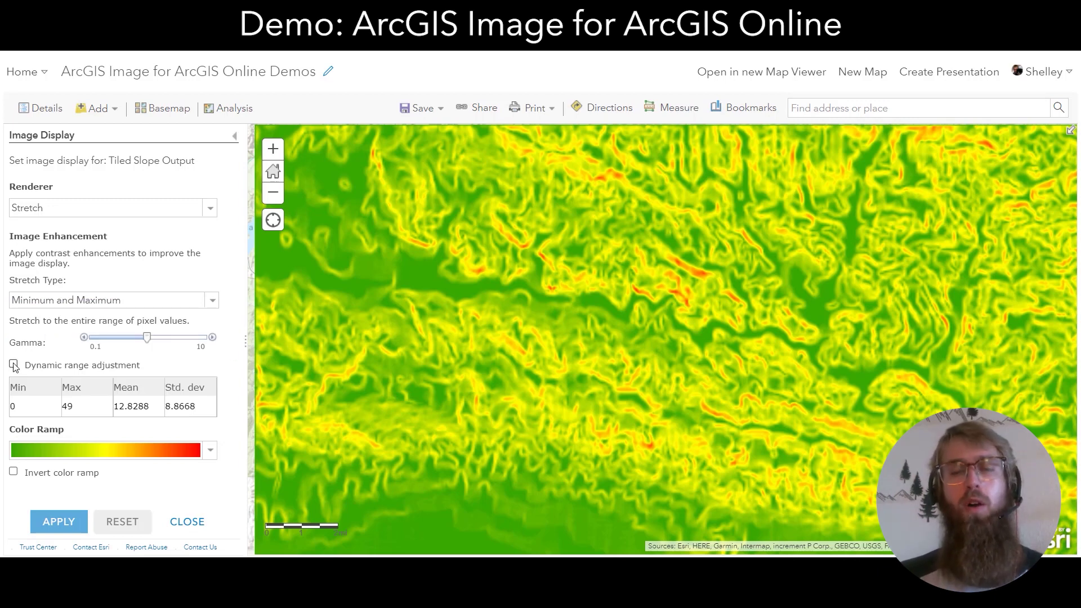
click(185, 521)
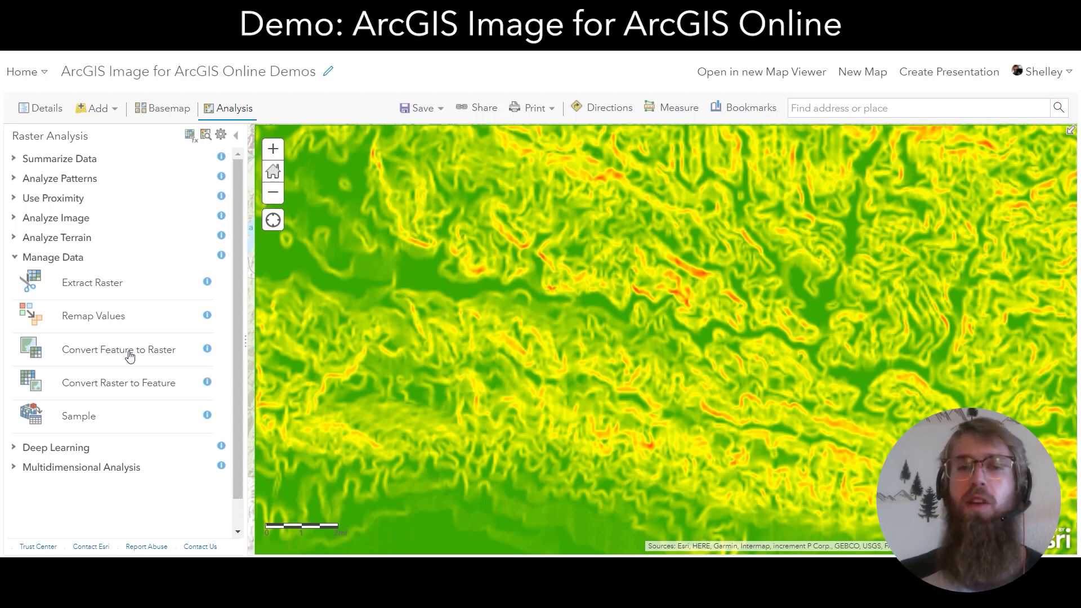
Build and save a raster function template that feeds Aspect into Remap, and review its input parameters.
click(190, 135)
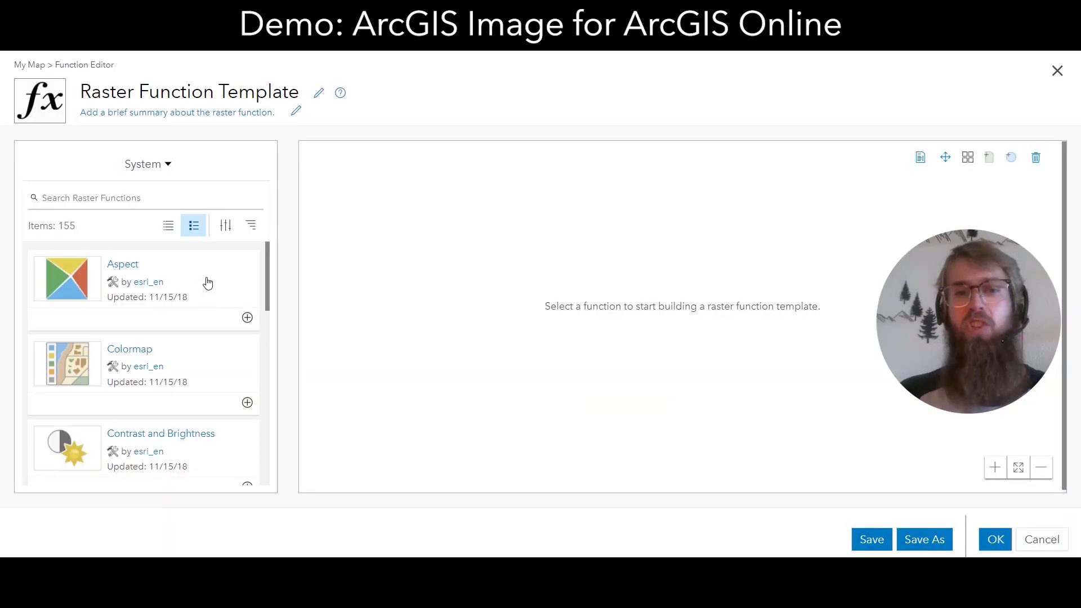
click(247, 318)
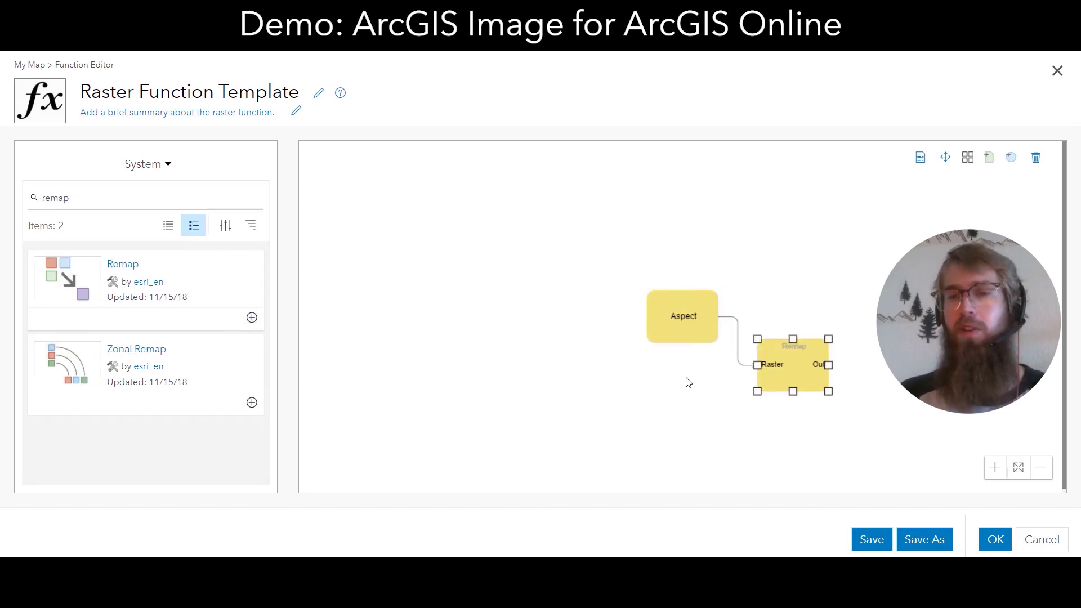
click(867, 541)
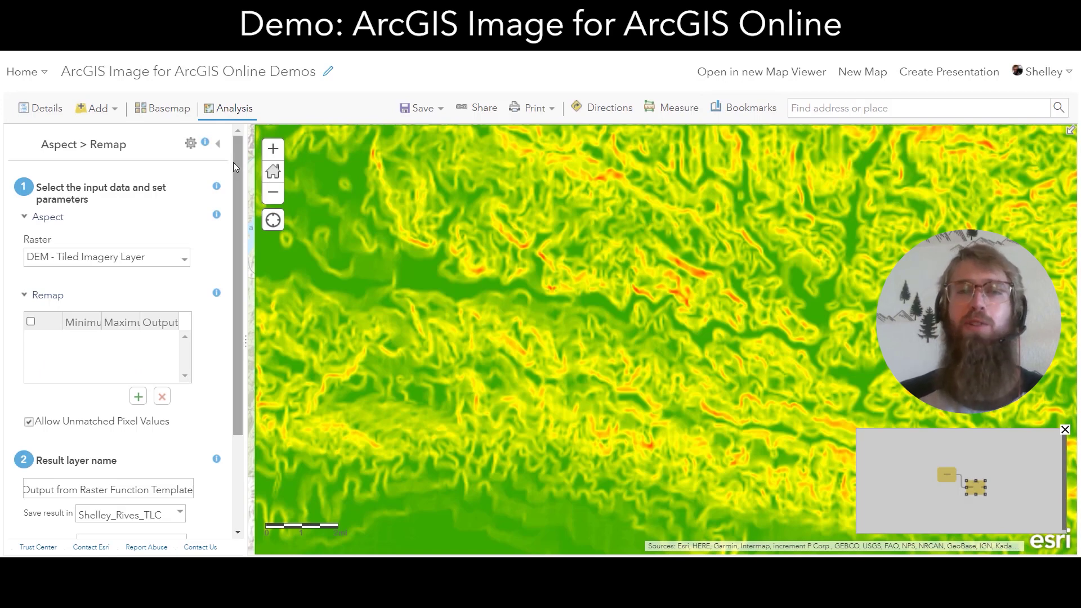
drag(238, 161, 209, 155)
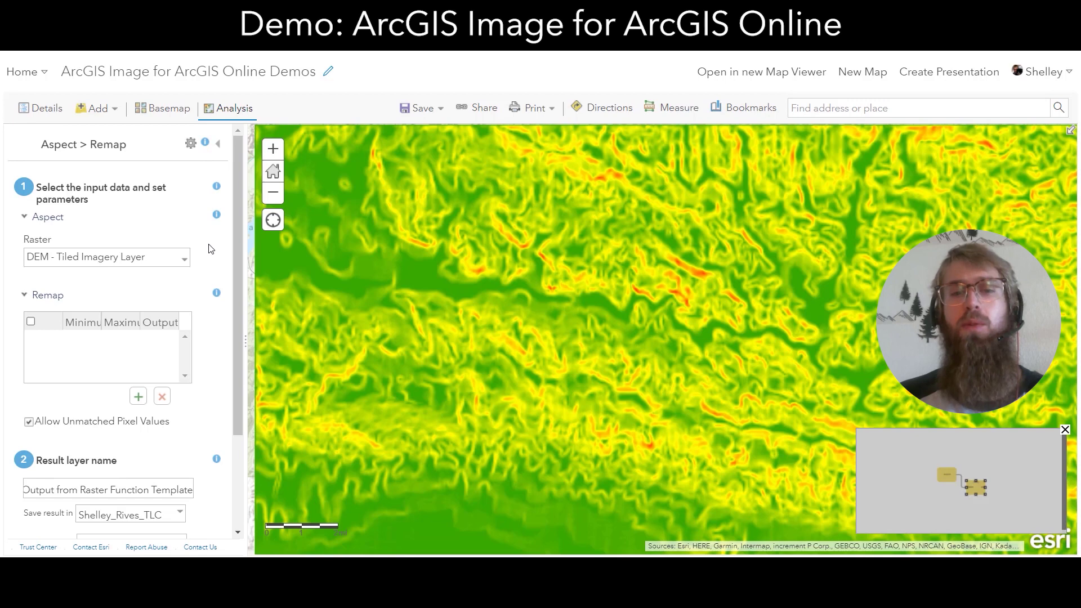
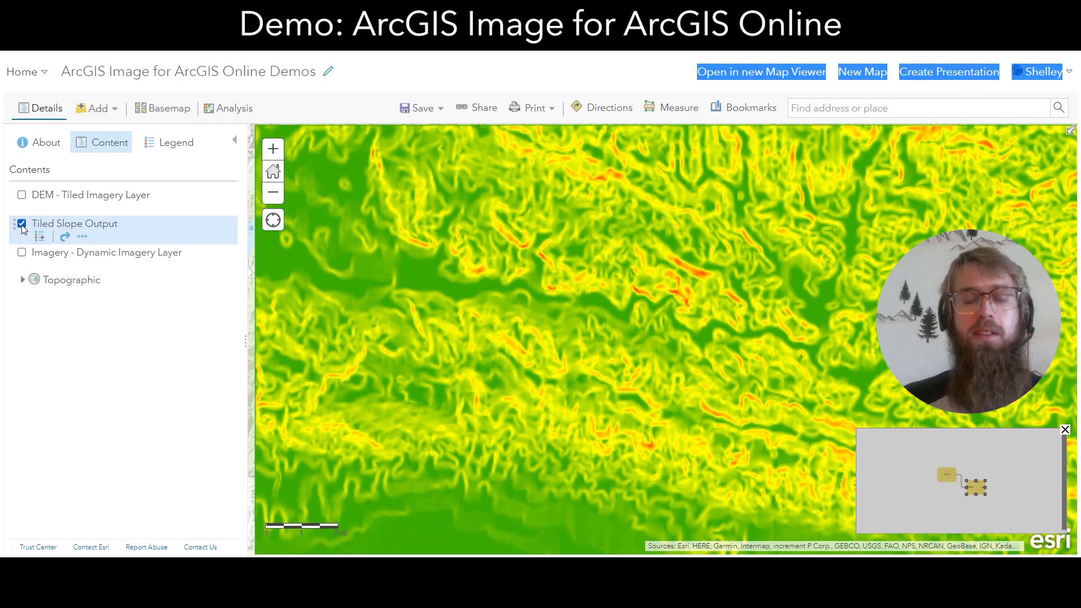
Hide Tiled Slope Output, show Imagery - Dynamic Imagery Layer and zoom to that layer.
click(21, 223)
click(21, 252)
click(99, 267)
click(123, 275)
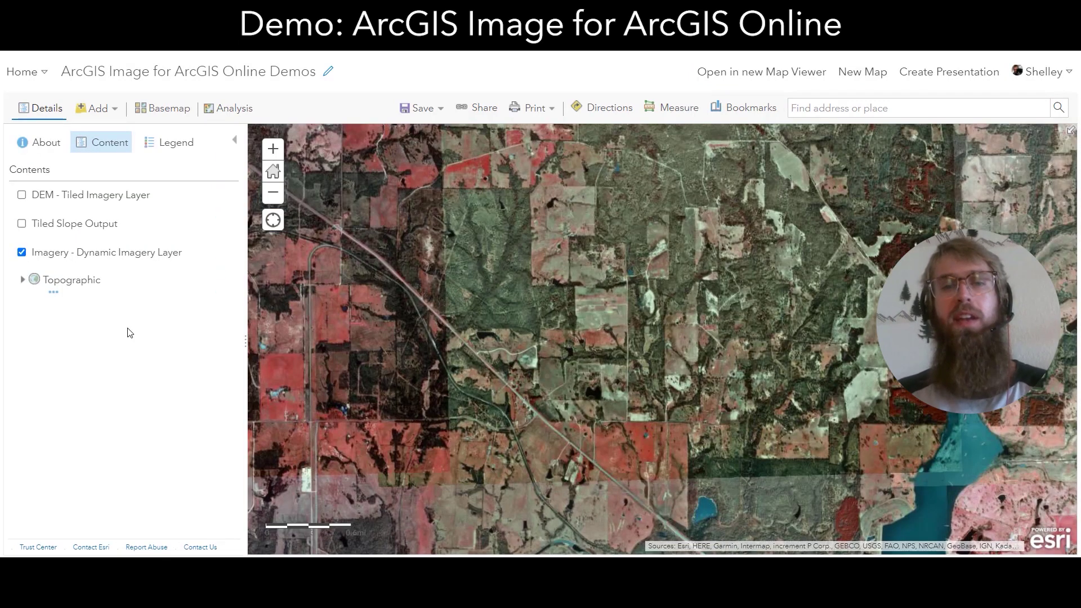
Apply the Grayscale and Stretch raster function template as the renderer of Imagery - Dynamic Imagery Layer.
click(99, 267)
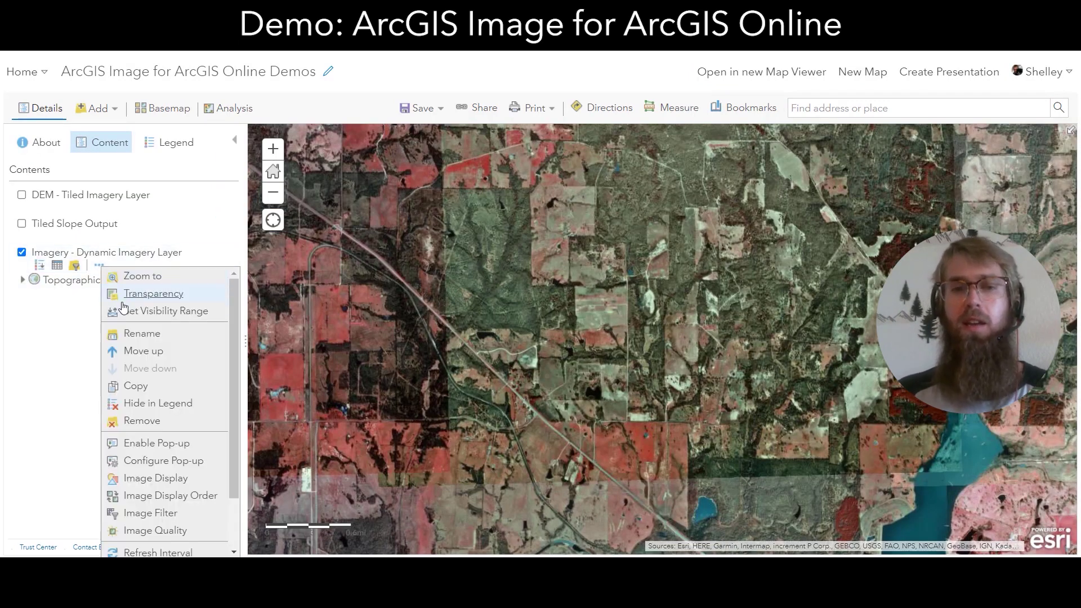
scroll(236, 338, down, 1)
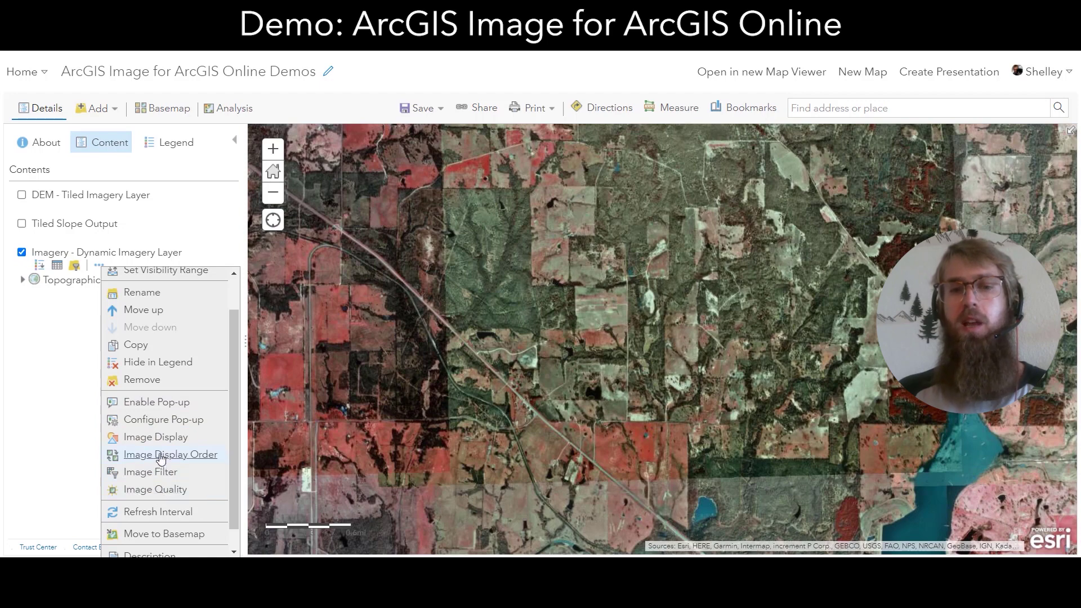
click(156, 487)
click(156, 439)
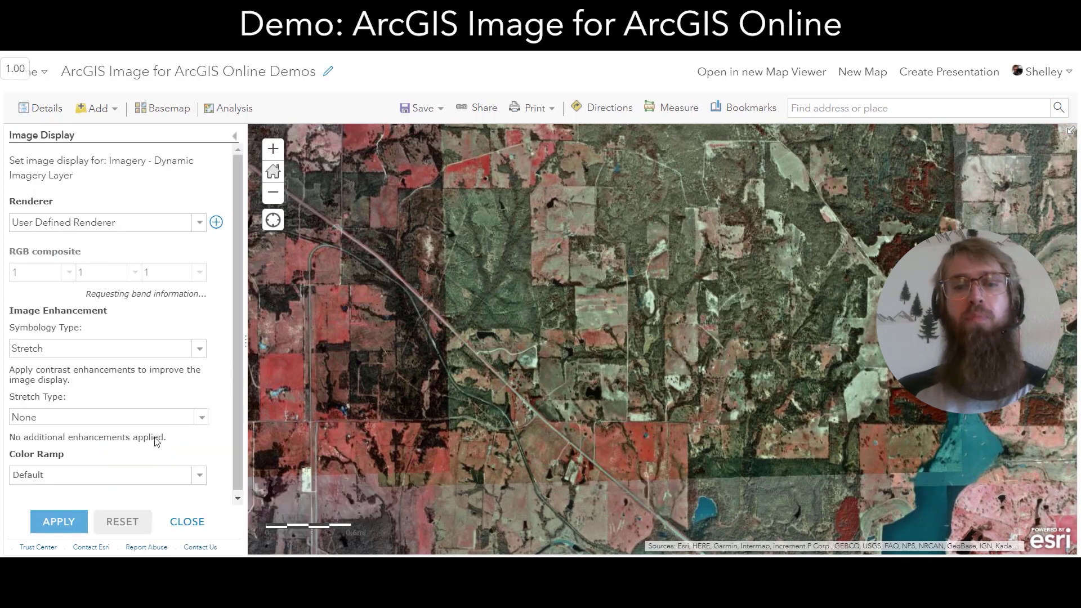
click(227, 223)
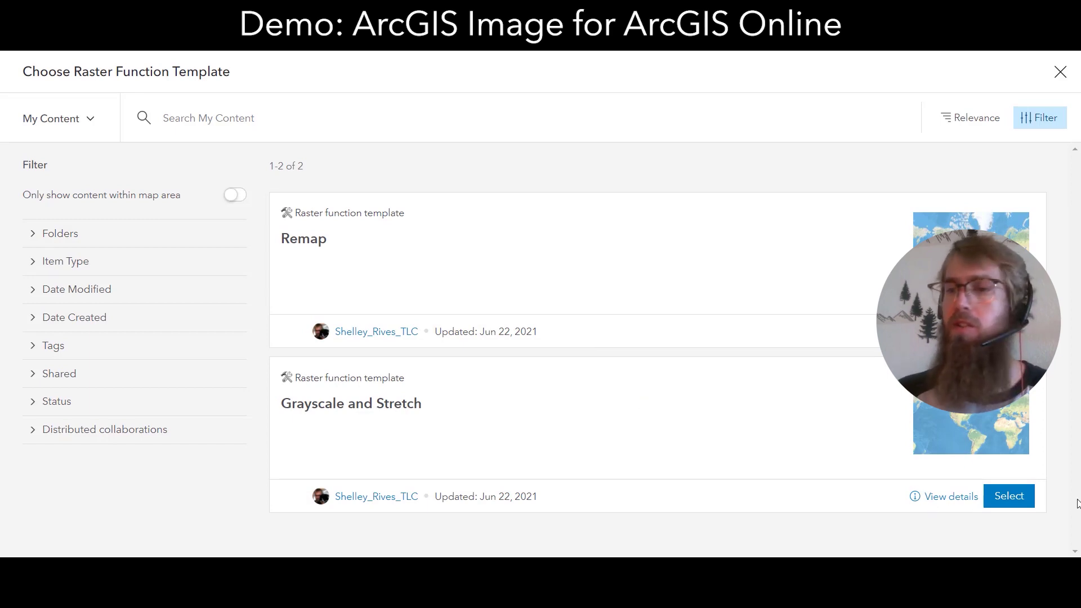
click(1010, 498)
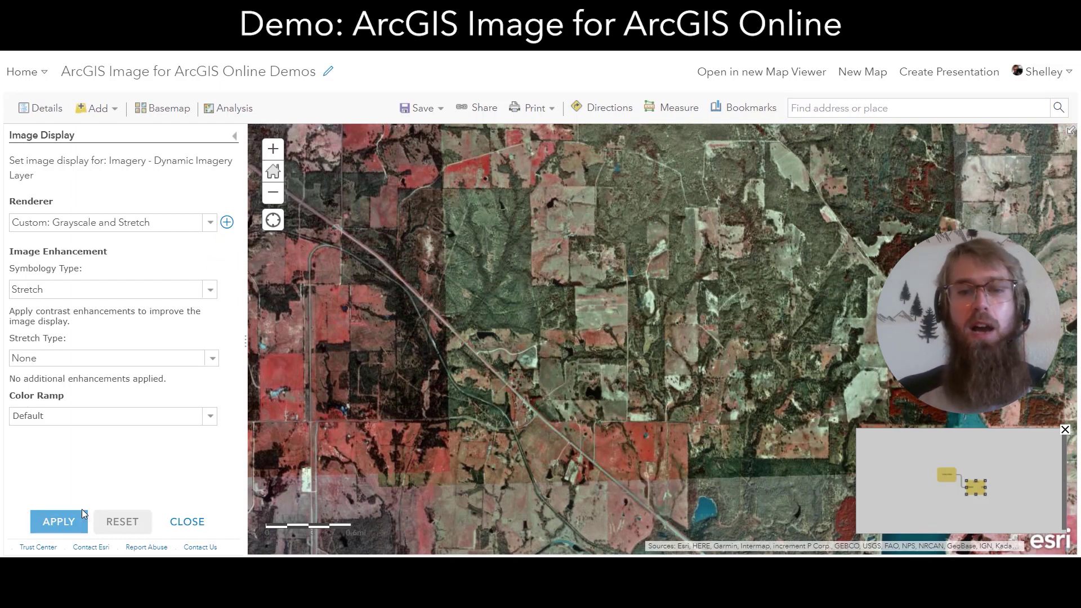
click(63, 525)
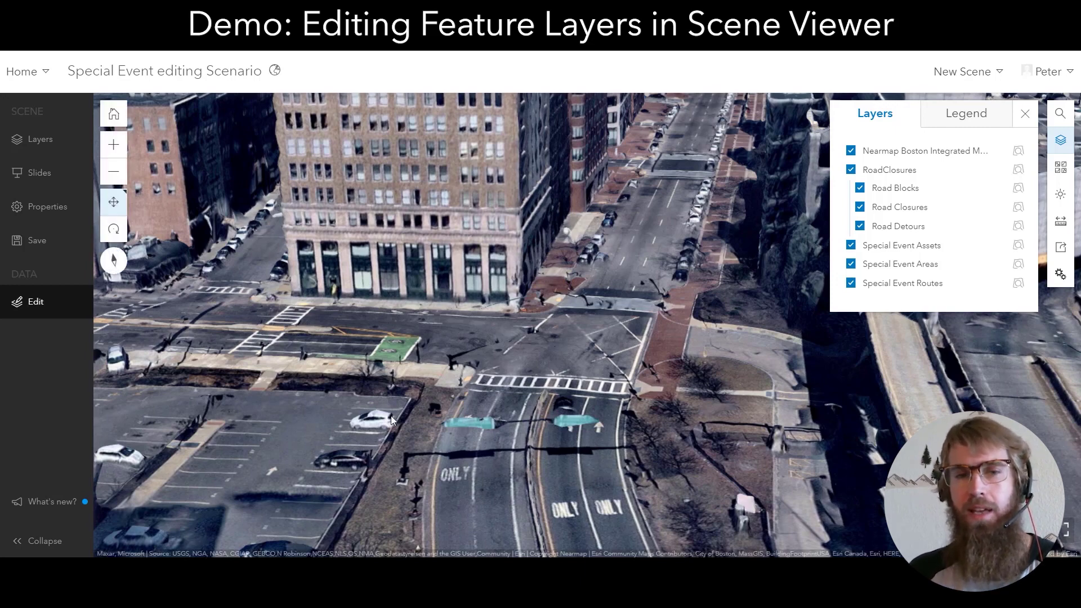
In Scene Viewer, draw an Event Route line along the avenue, from the far end through the intersection to the foreground turn lanes.
click(49, 303)
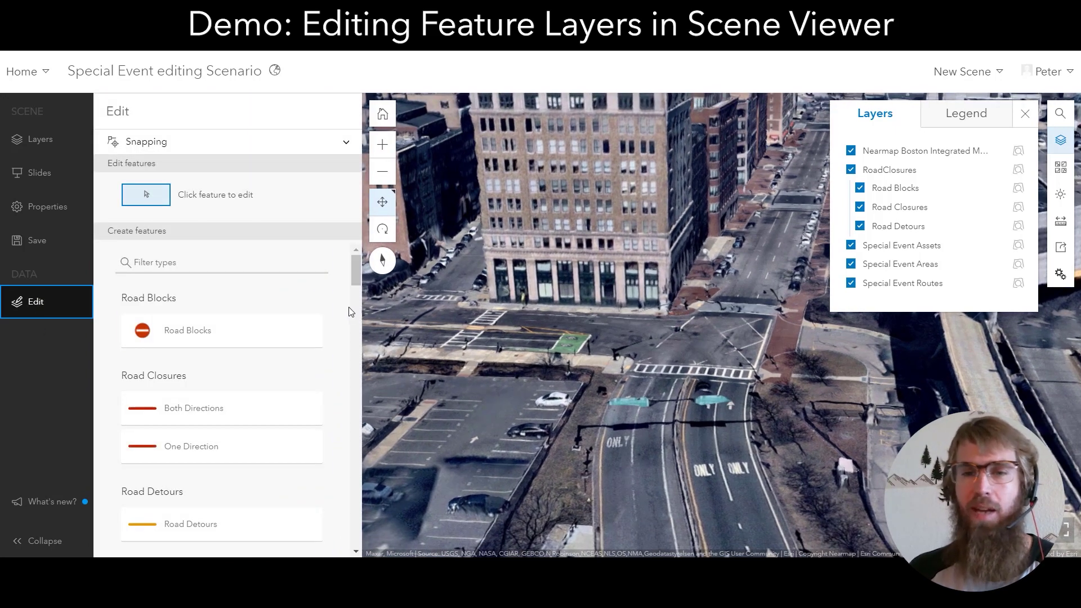
drag(357, 277, 336, 516)
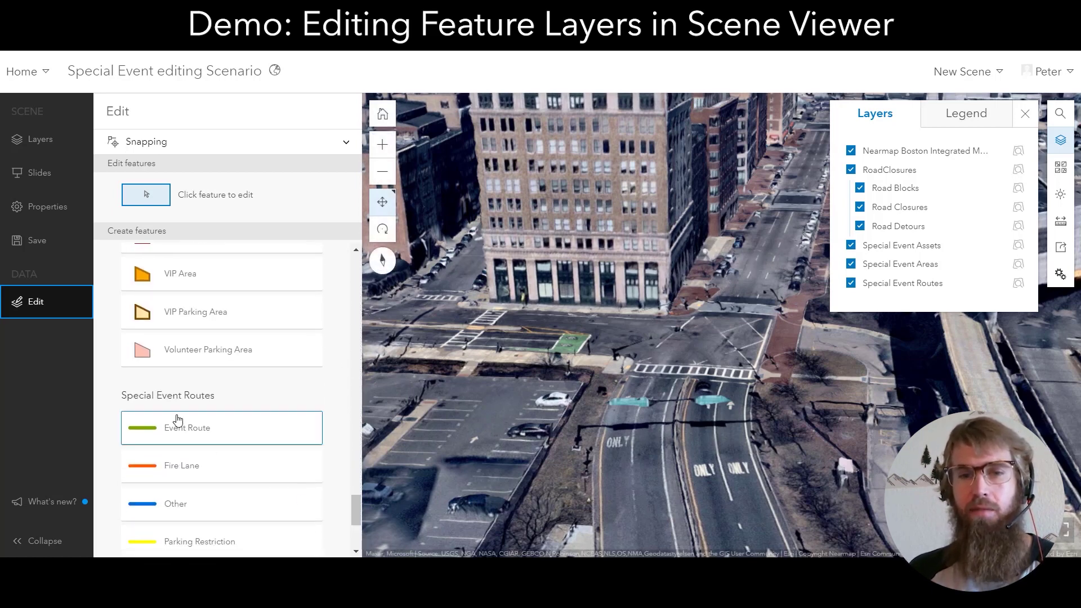
click(176, 430)
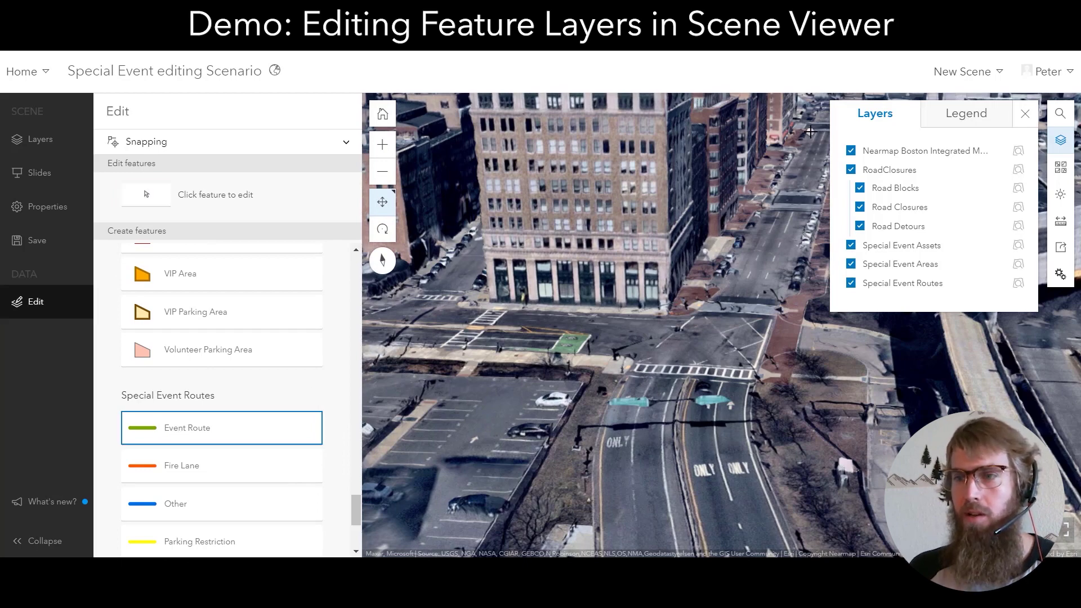
click(1024, 114)
click(825, 115)
click(804, 173)
click(778, 237)
click(754, 308)
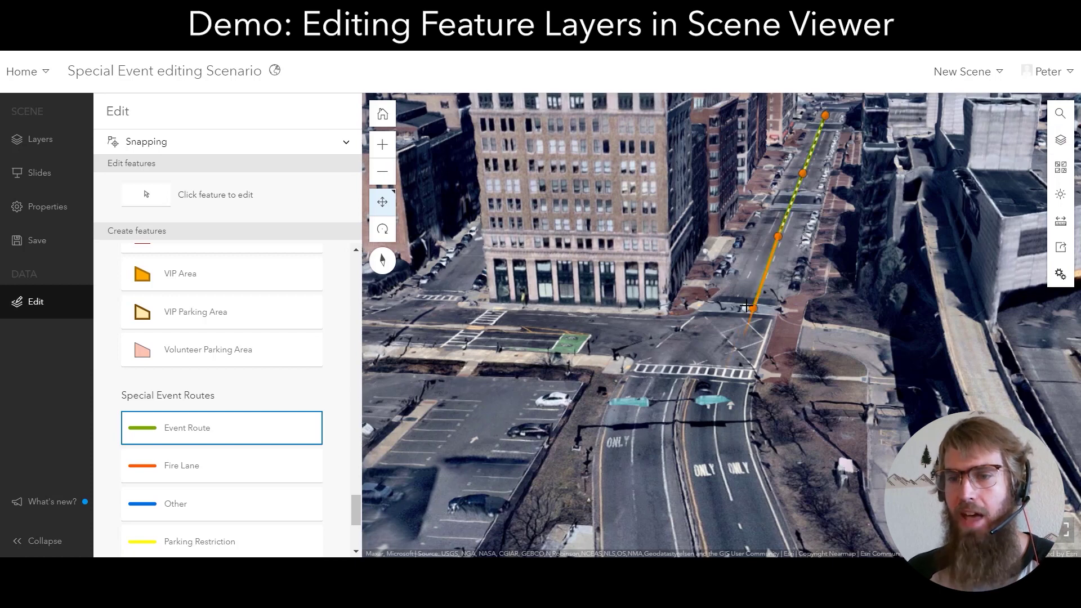
click(714, 396)
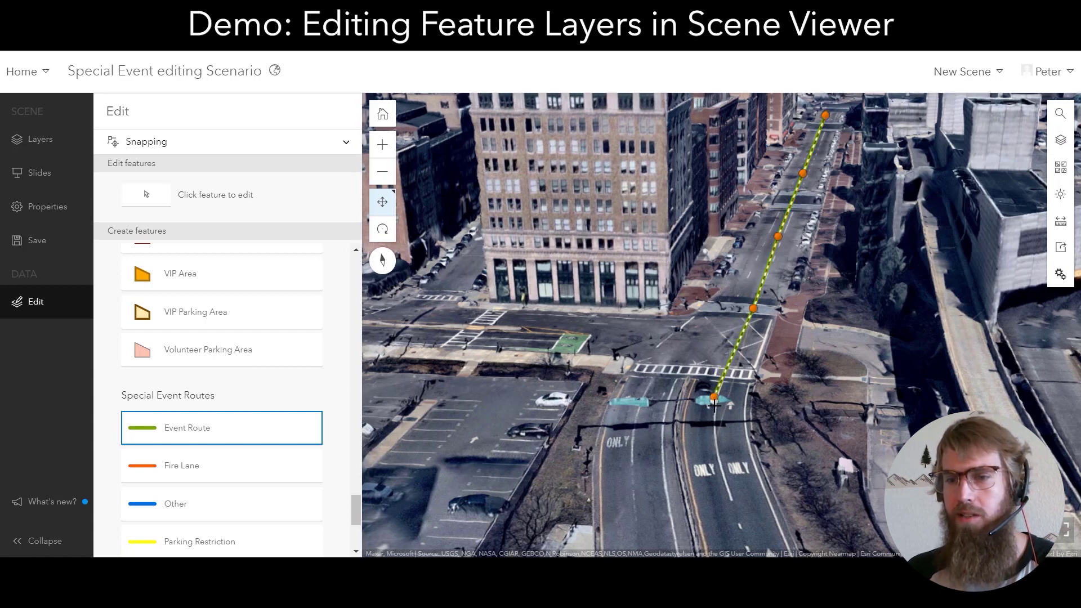
click(710, 427)
click(719, 453)
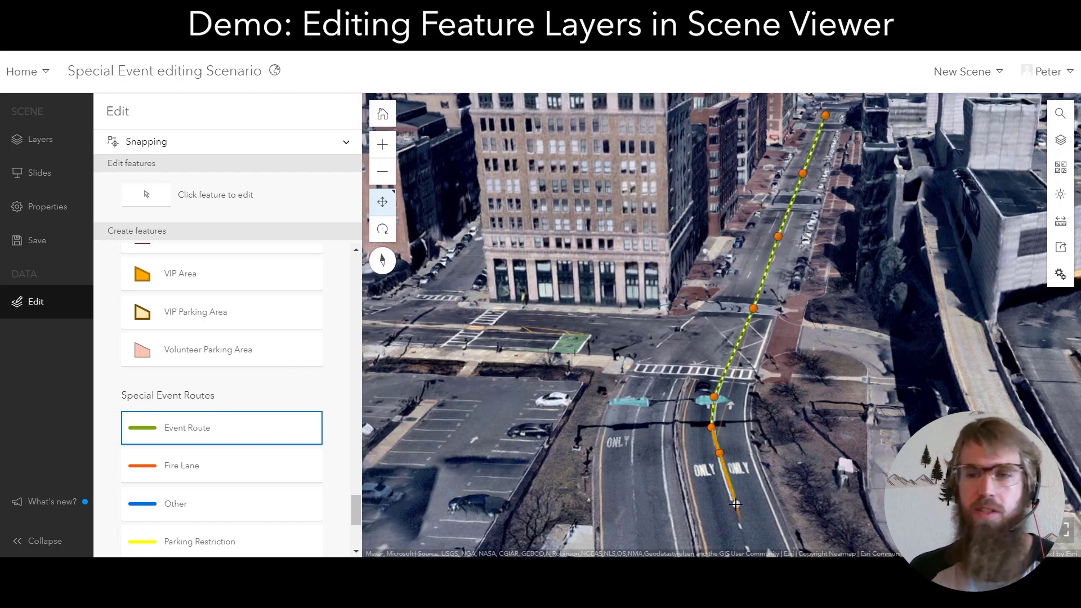
double_click(735, 504)
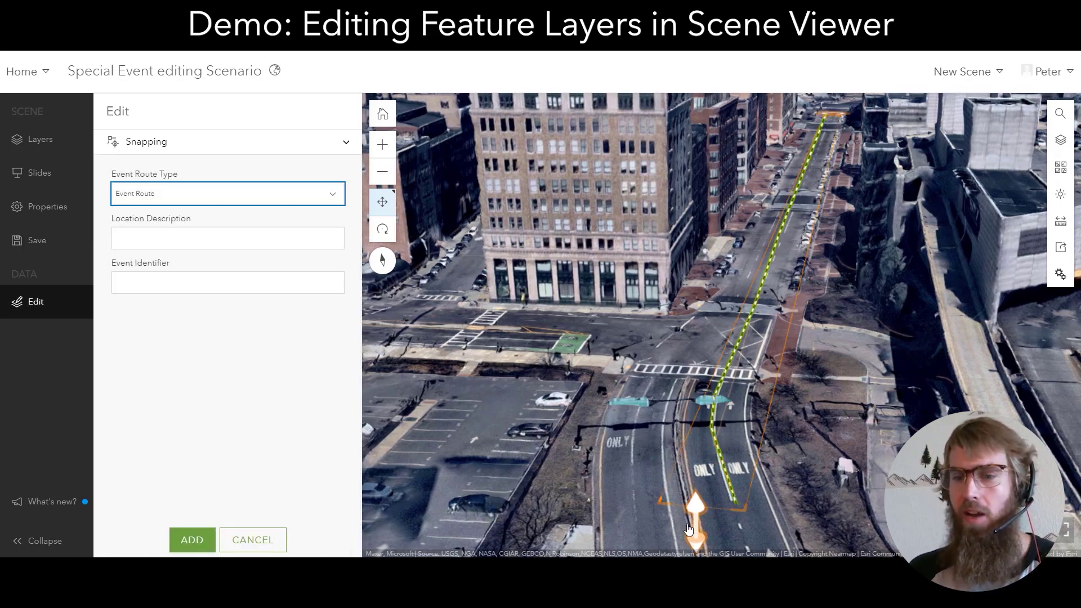
Raise the drawn route above the road surface and add it as an Event Route feature.
drag(691, 524, 691, 476)
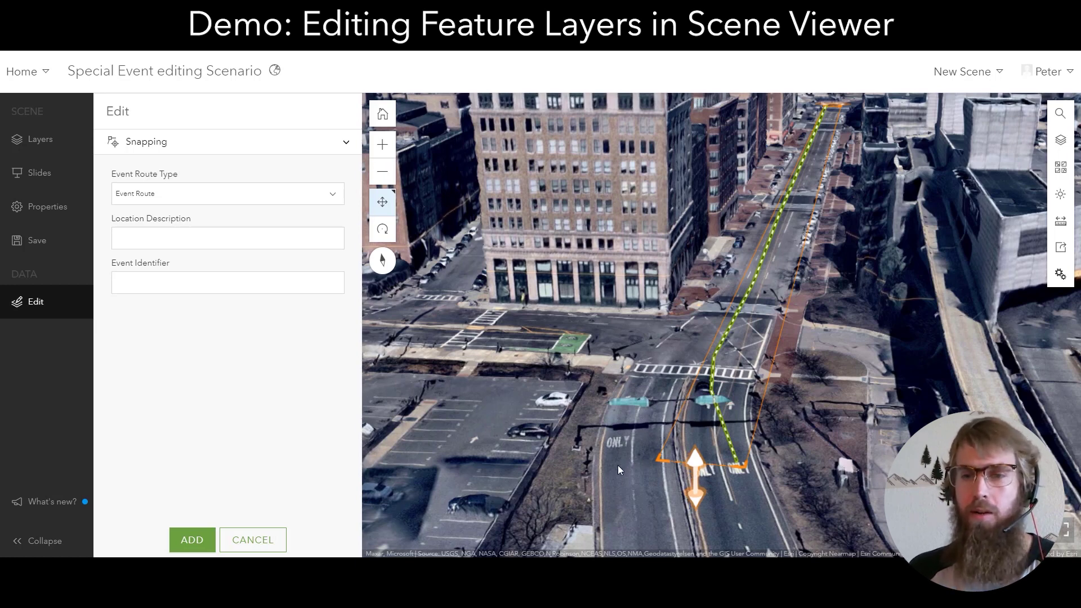
click(192, 539)
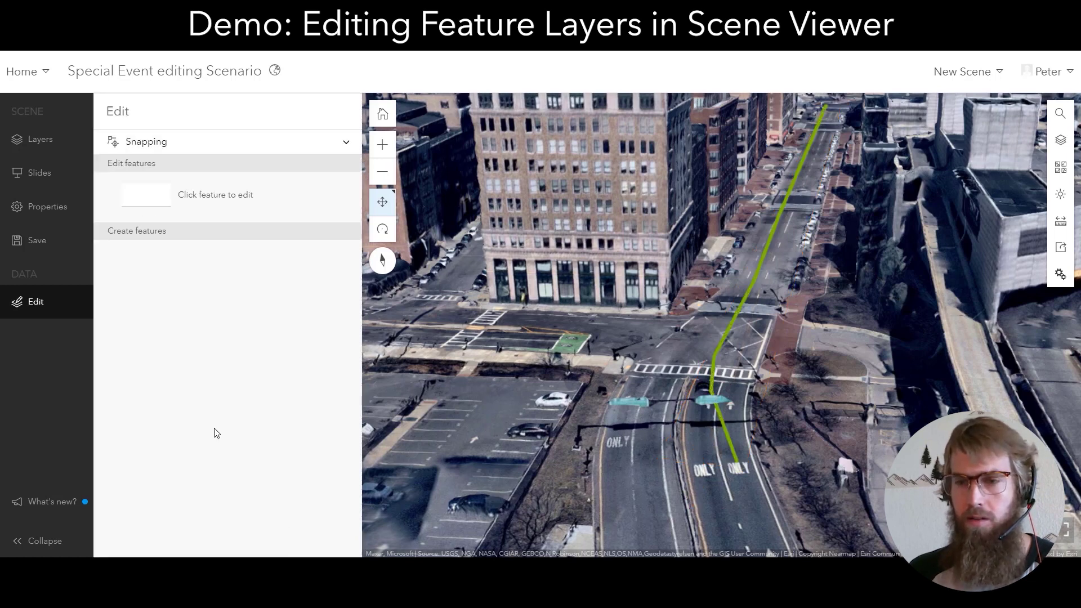